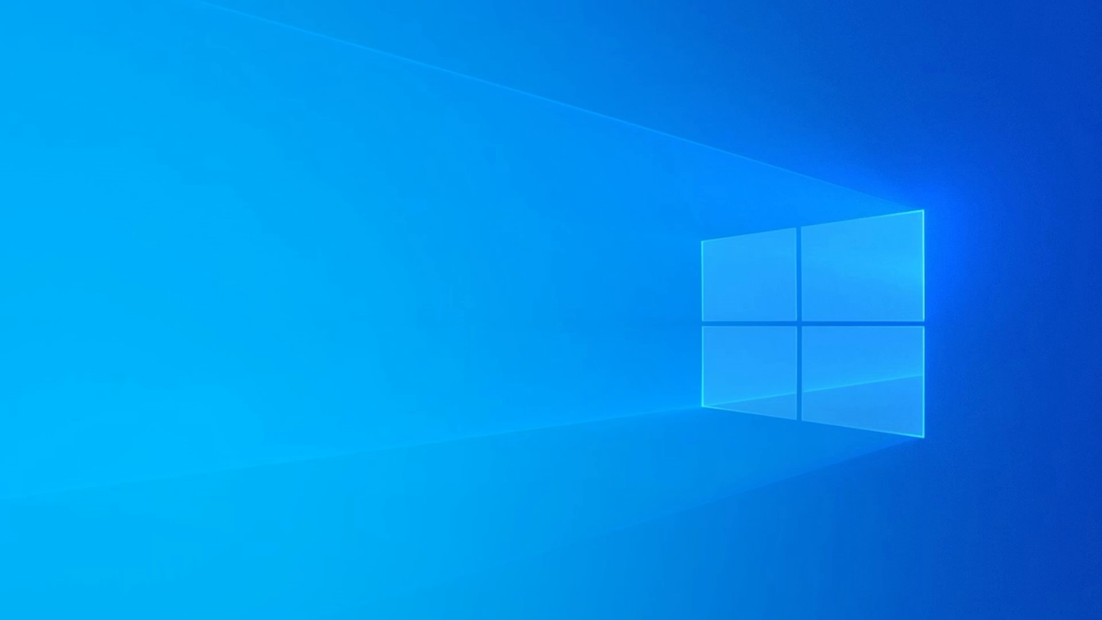
Open Task Manager and locate the System interrupts process at the end of the Processes list
right_click(826, 617)
left_click(912, 567)
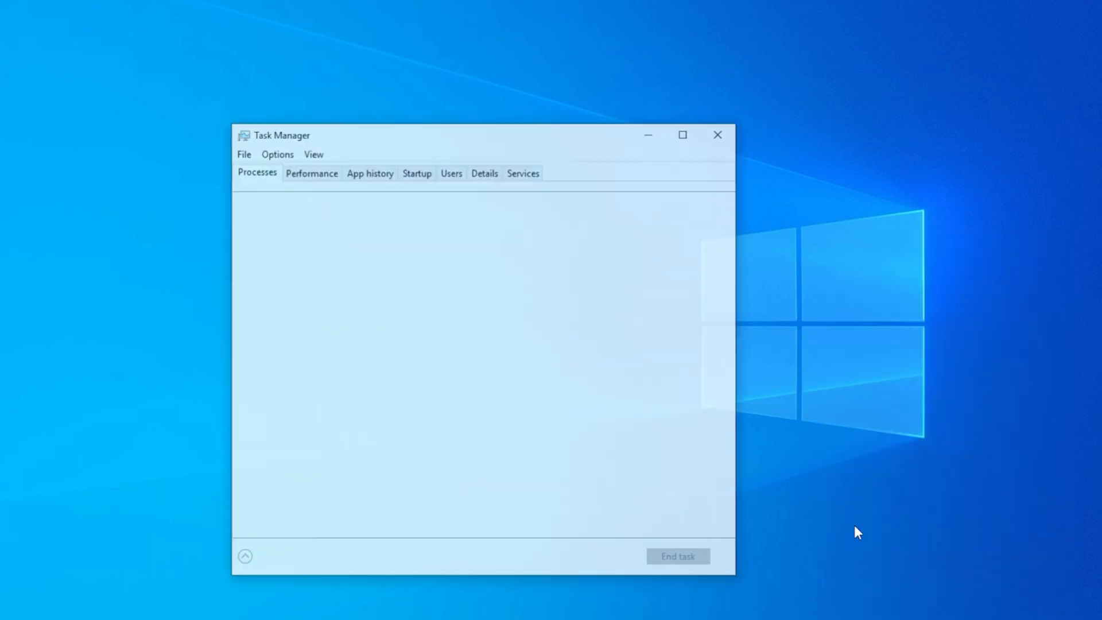
scroll(505, 402, "down", 20)
left_click(404, 516)
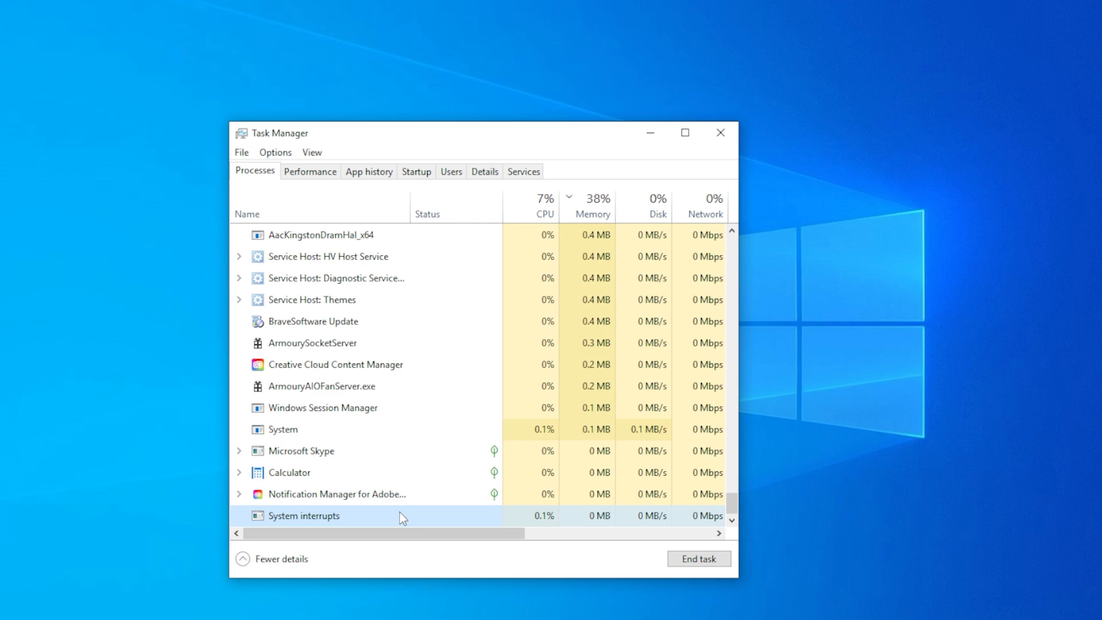
scroll(561, 514, "up", 4)
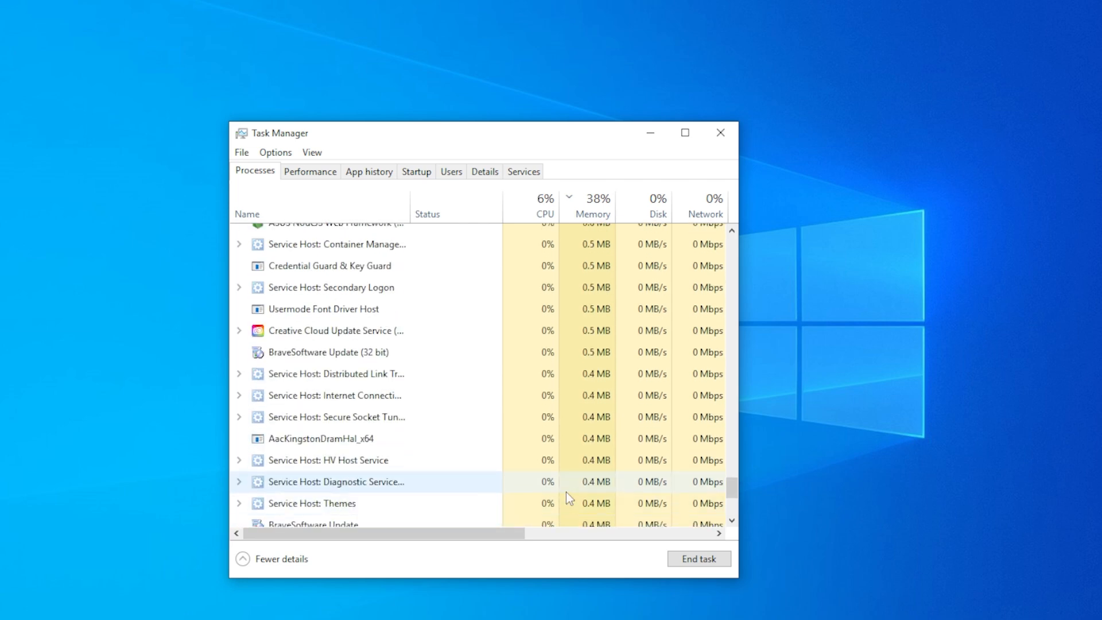
scroll(566, 491, "down", 2)
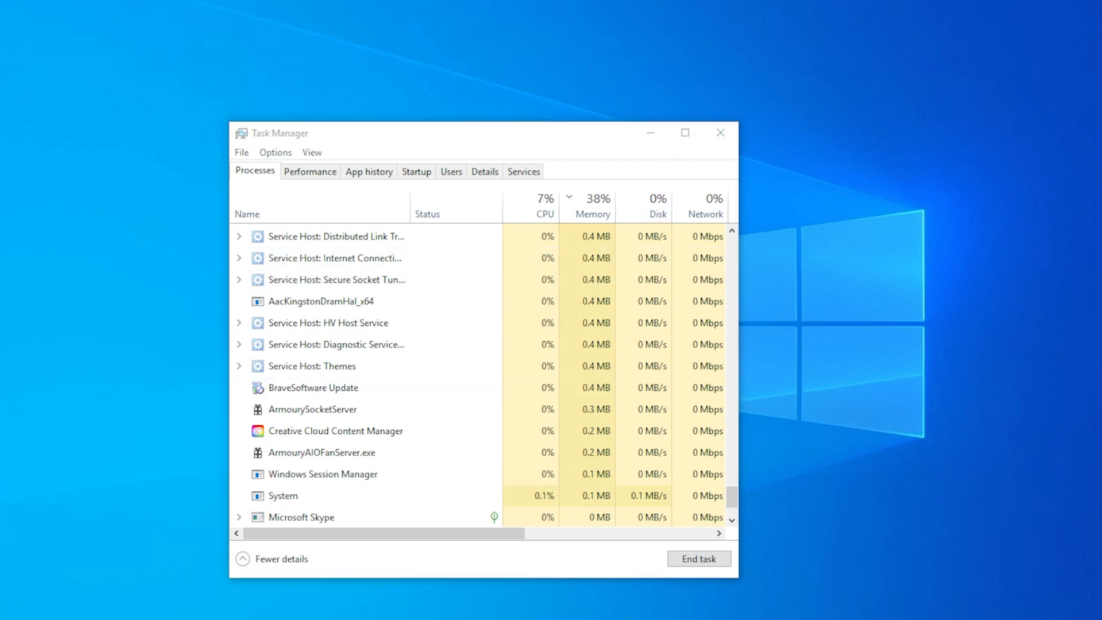
View the computer's Restart power option without using it and return to System interrupts in the Task Manager process list
left_click(3, 618)
left_click(27, 601)
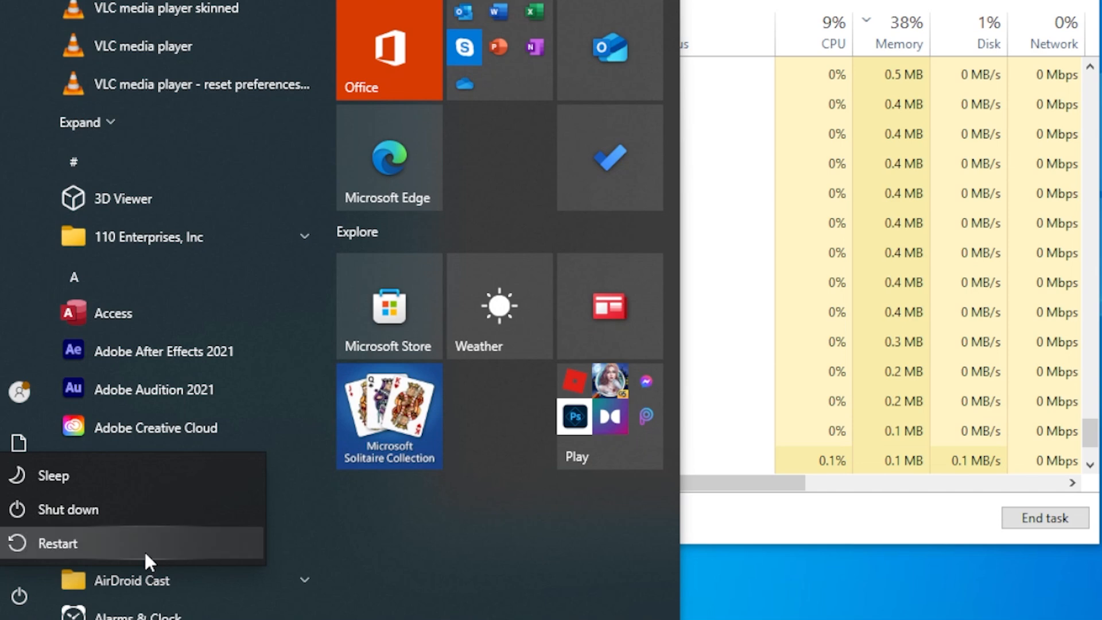
left_click(925, 508)
left_click(794, 497)
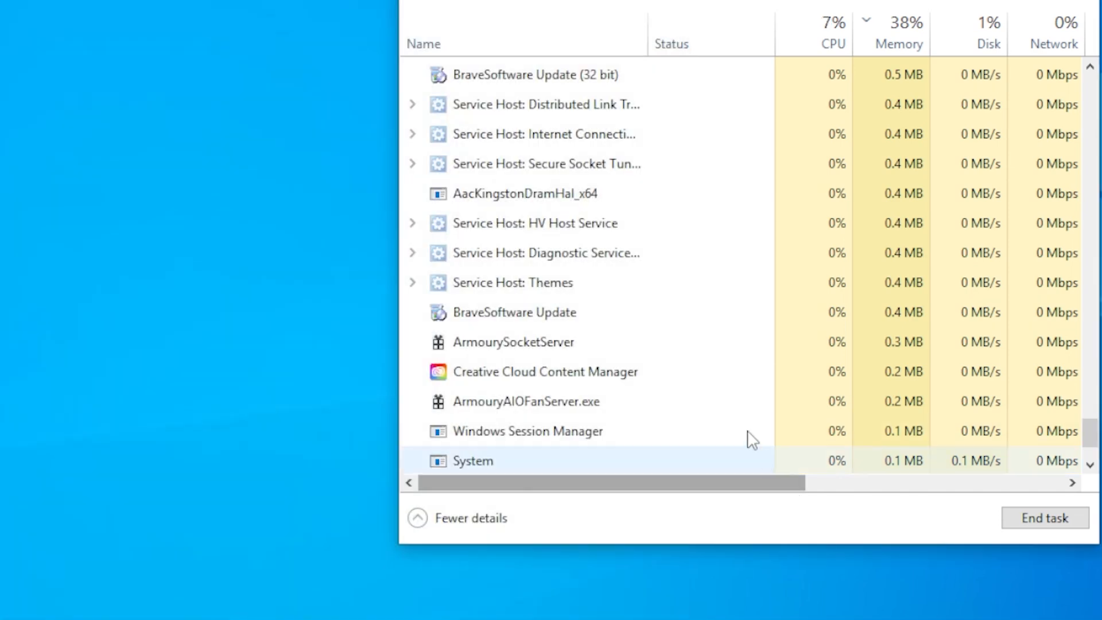
scroll(691, 317, "down", 2)
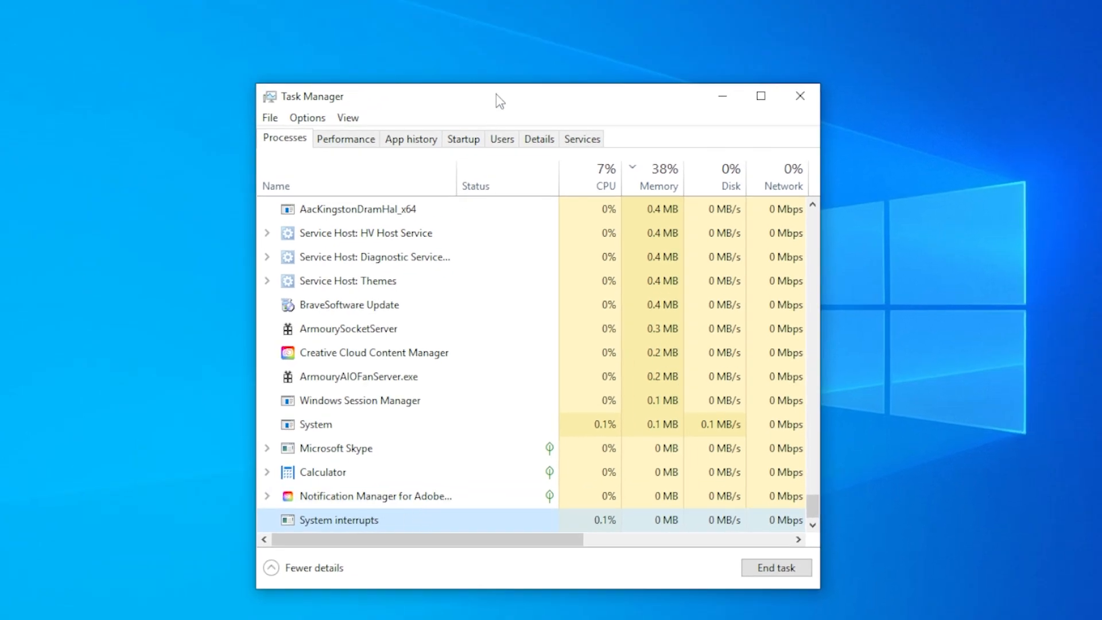
left_click_drag(497, 95, 498, 36)
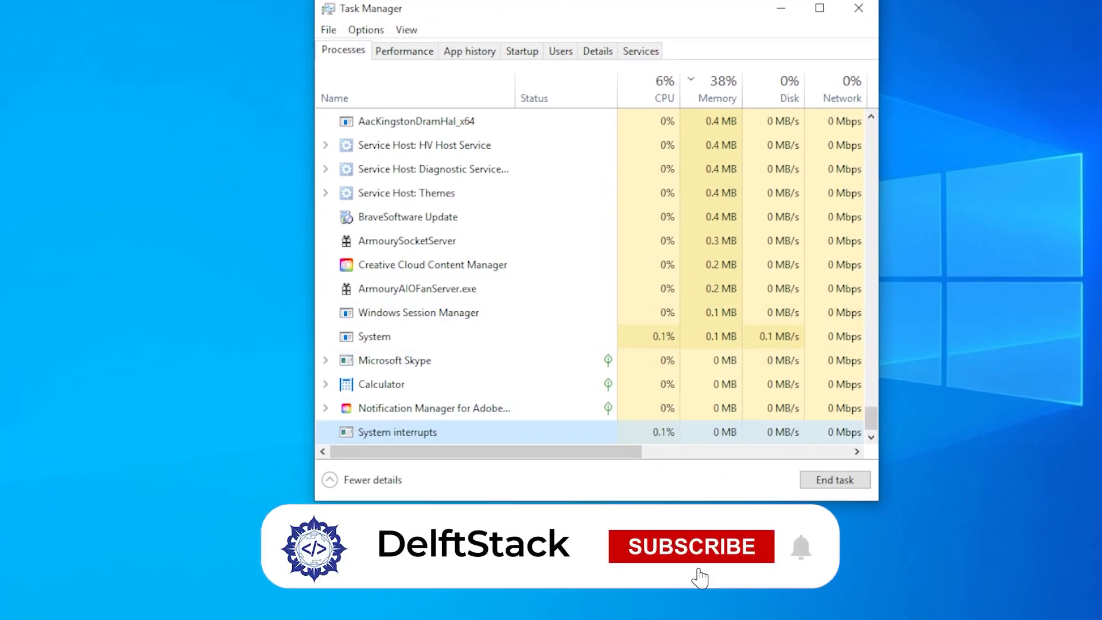
Search Windows for "up" to find the Check for updates setting
left_click(14, 613)
type("u")
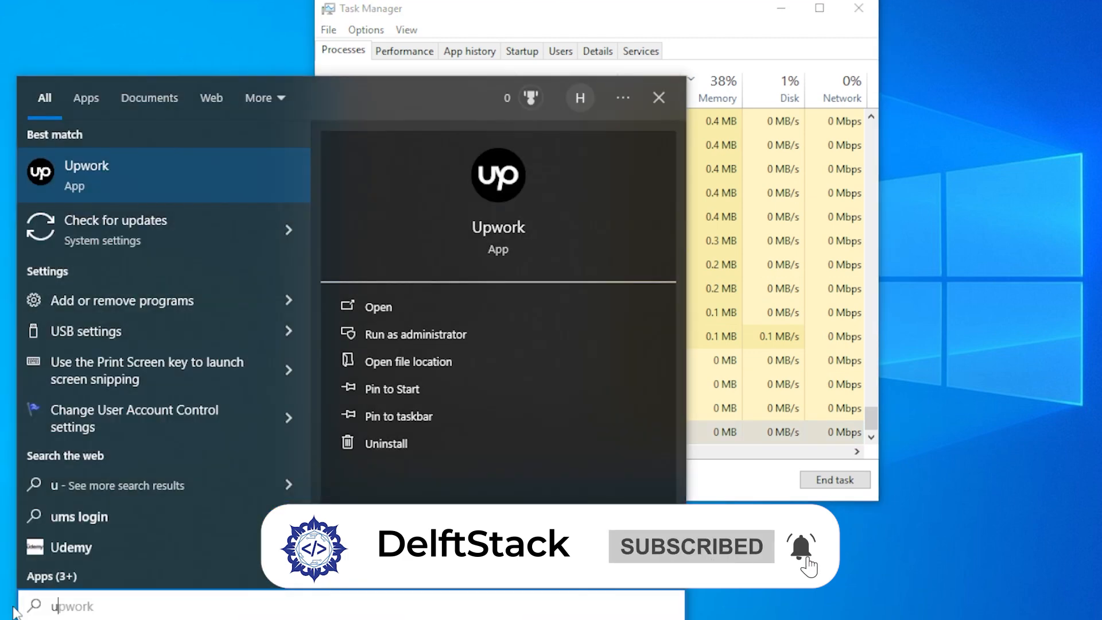
type("p")
Open Device Manager and select the Network adapters and the Audio inputs and outputs categories in turn
left_click(13, 617)
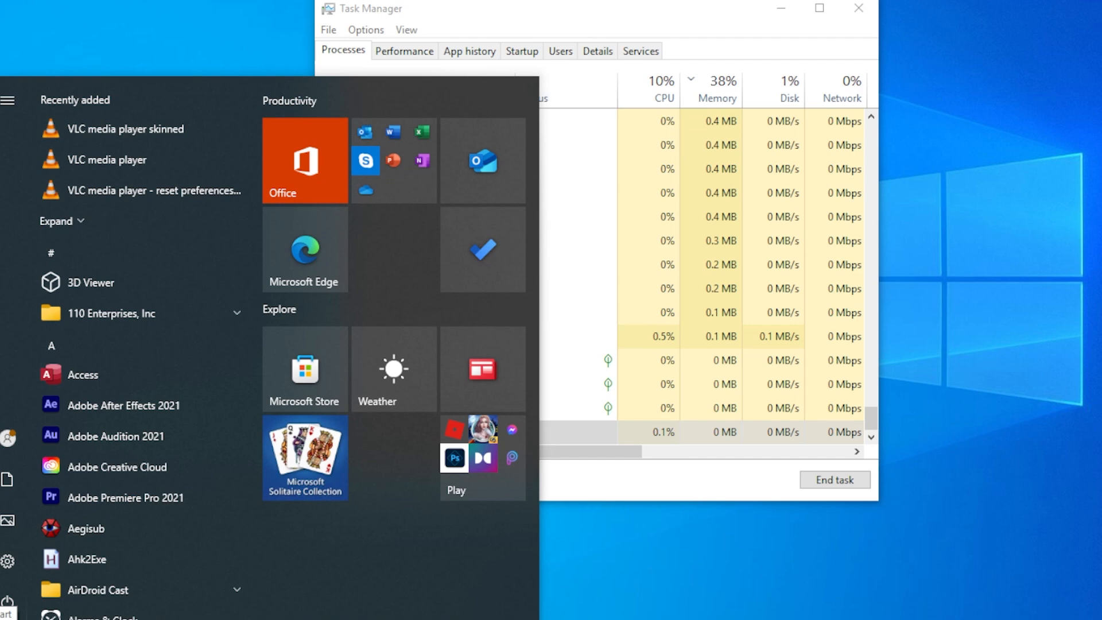
right_click(13, 613)
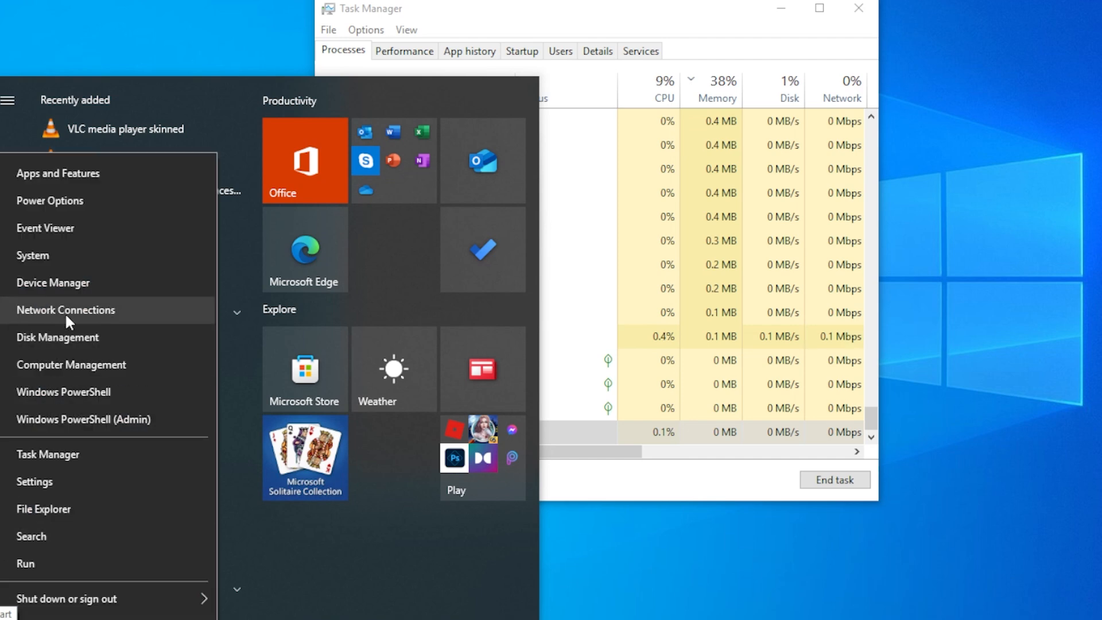
left_click(55, 283)
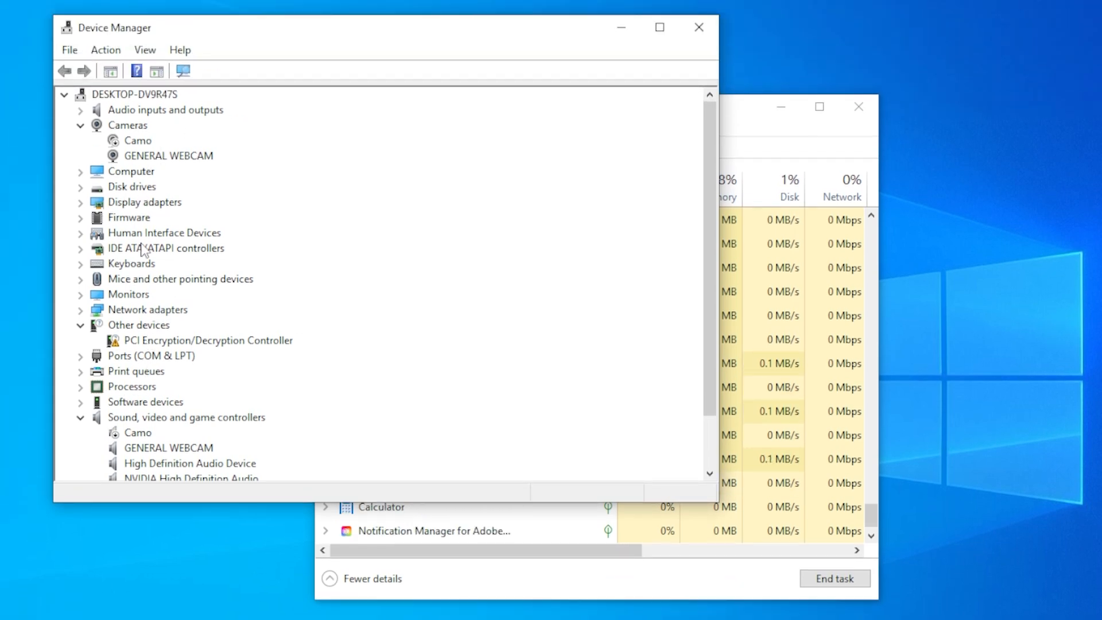
left_click(126, 310)
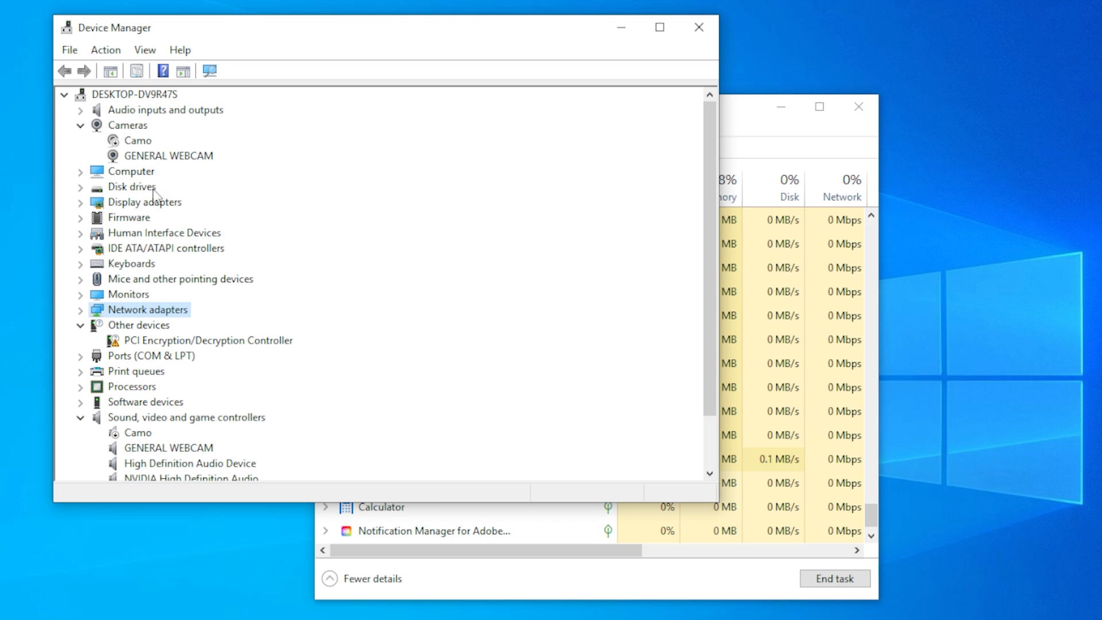
left_click(132, 114)
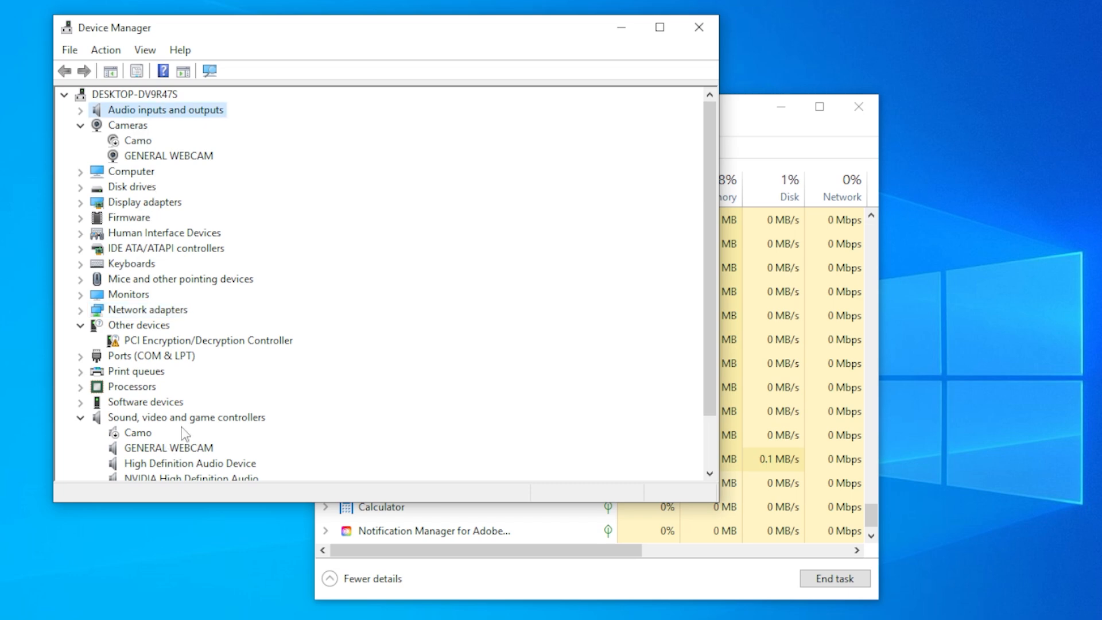
Expand Universal Serial Bus controllers and try an automatic driver update on the first AMD USB 3.10 eXtensible Host Controller
scroll(183, 429, "down", 2)
left_click(126, 463)
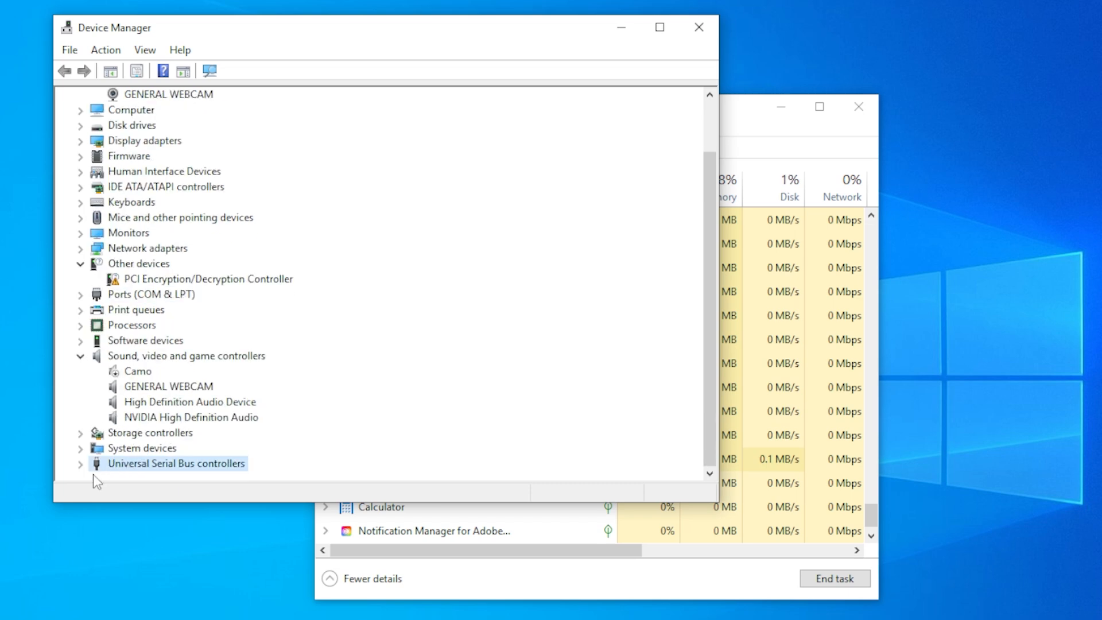
left_click(81, 464)
right_click(172, 325)
left_click(218, 335)
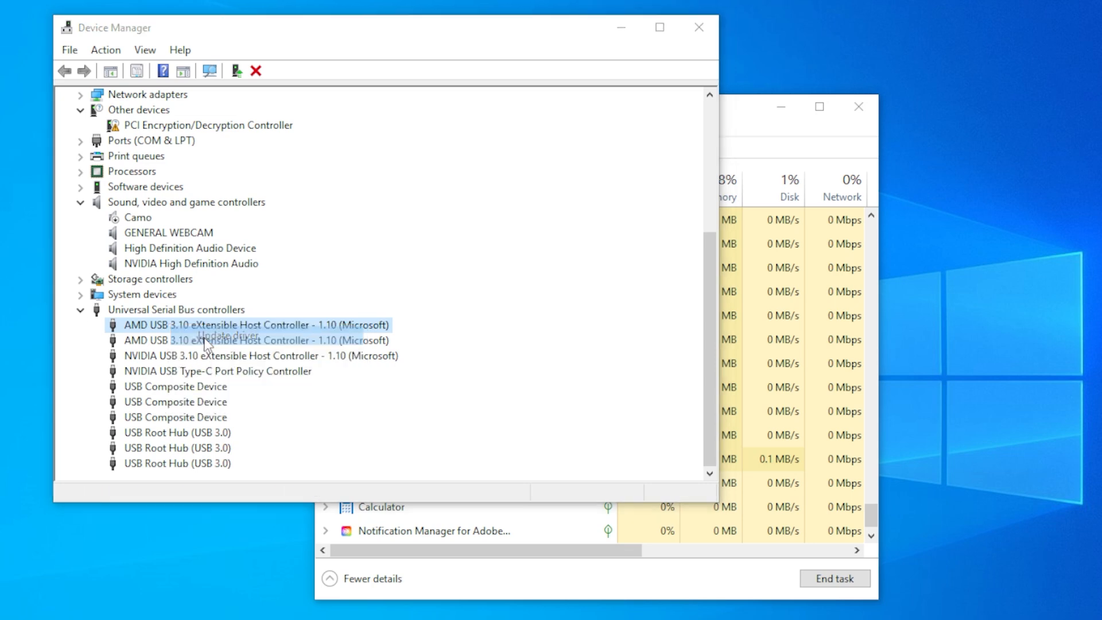
left_click(369, 249)
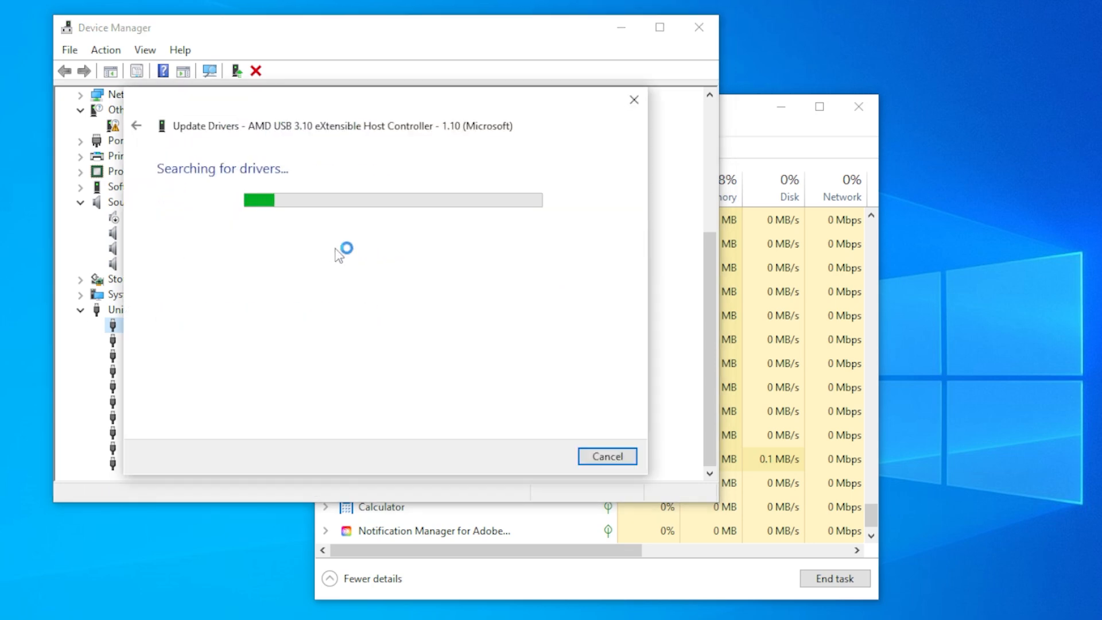
left_click(608, 457)
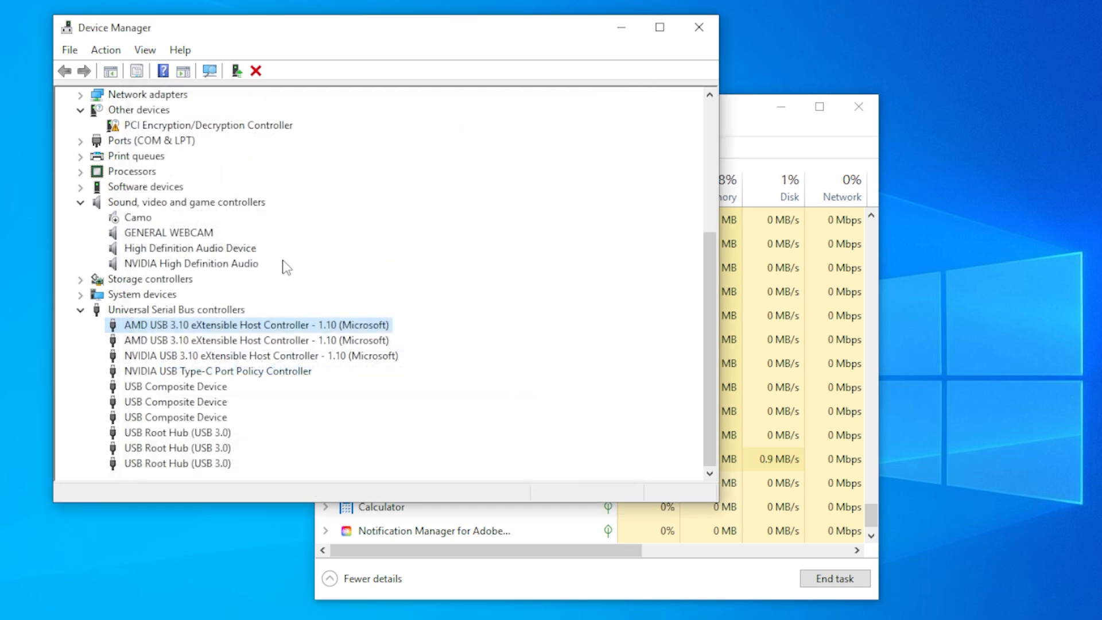
Look at the driver update options for the GENERAL WEBCAM sound device and cancel the update wizard
right_click(152, 233)
left_click(190, 244)
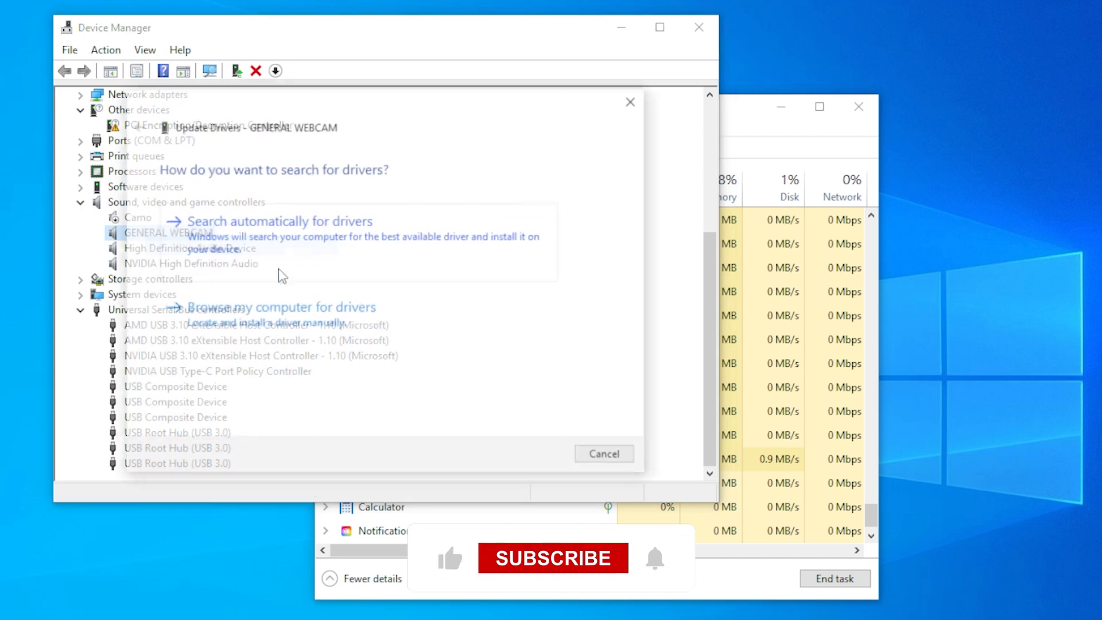
left_click(275, 311)
left_click(600, 456)
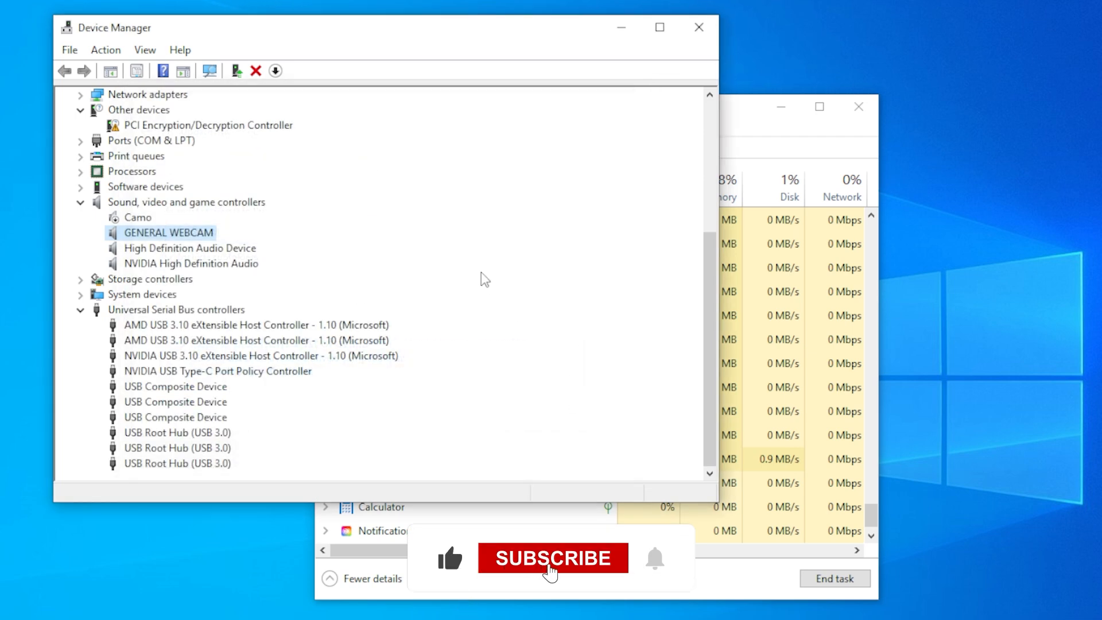
Open Microsoft Edge, skim the news feed on the new tab page, and close the browser
key("super")
type("ed")
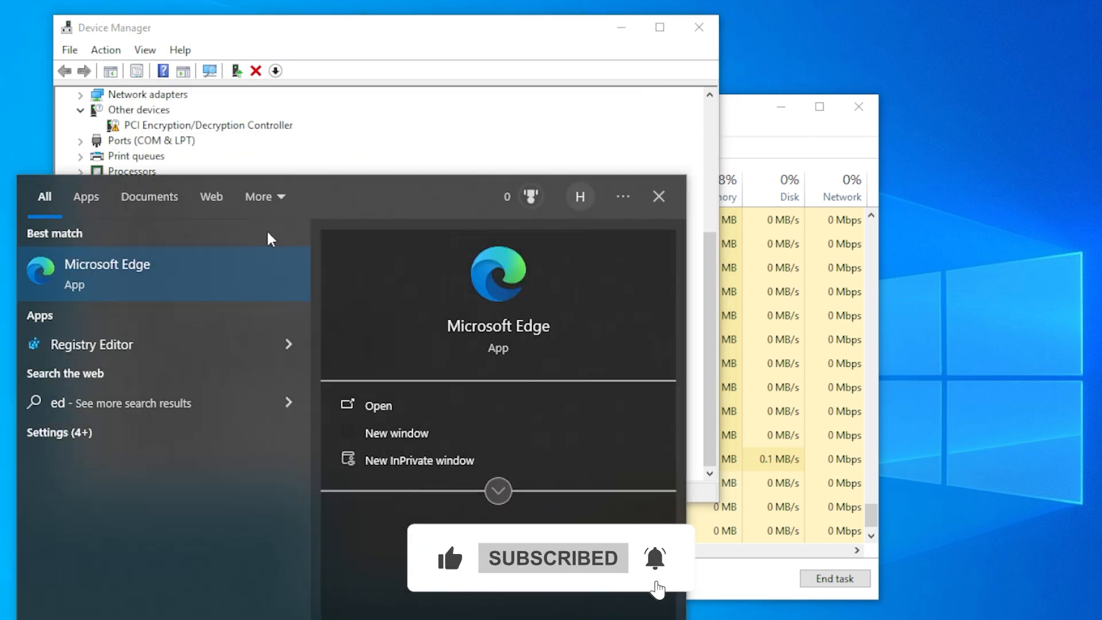
left_click(173, 263)
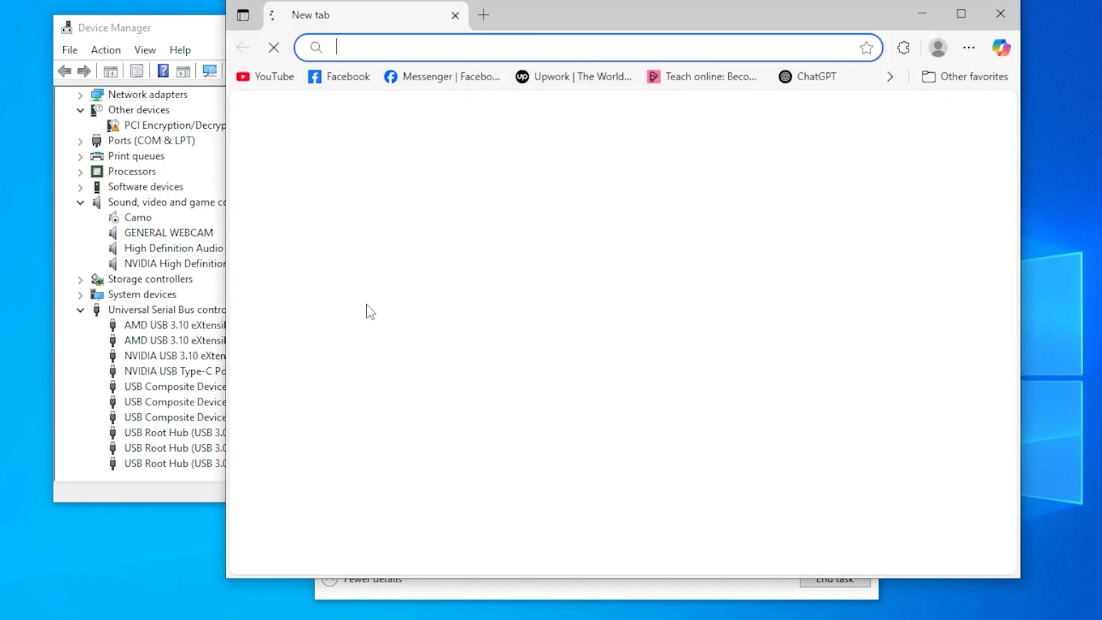
scroll(848, 143, "down", 10)
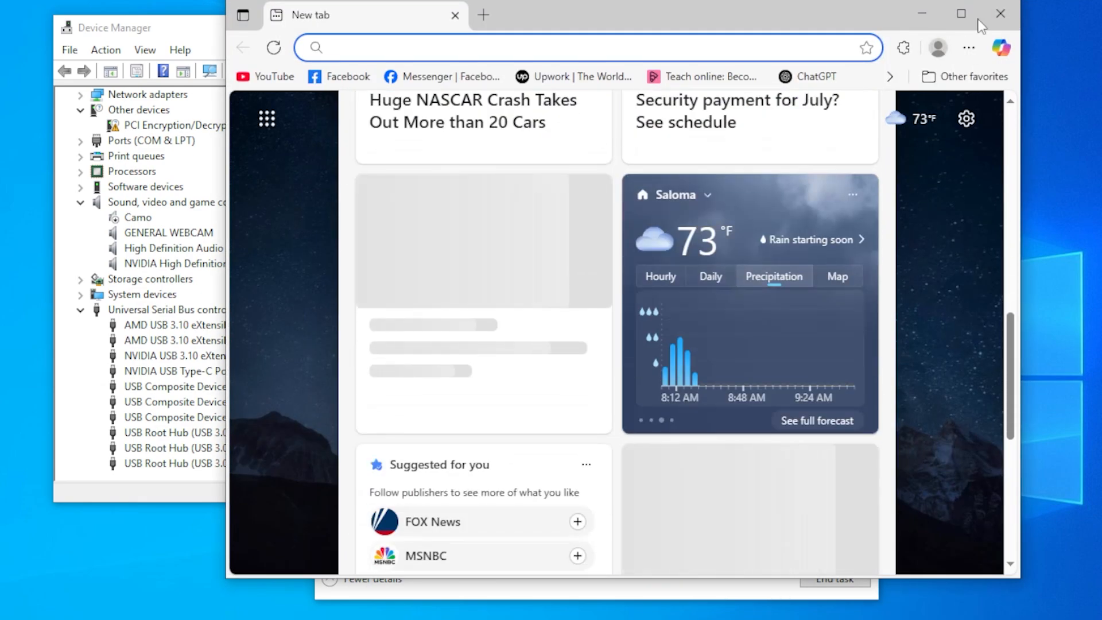
left_click(1000, 13)
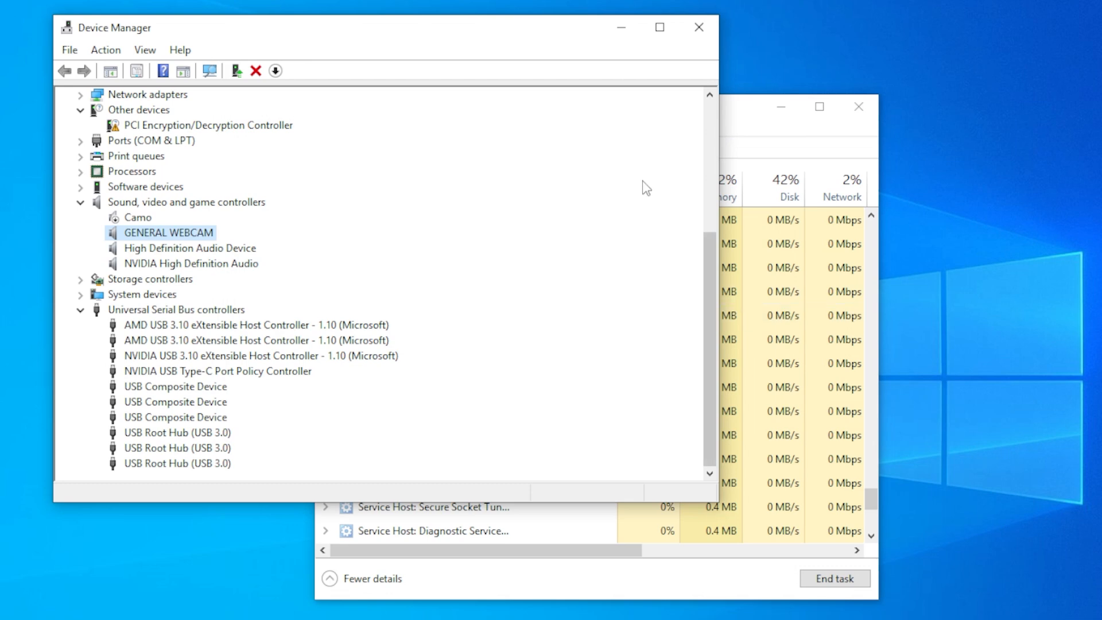
Close Device Manager and recheck the System interrupts process before closing Task Manager
left_click(699, 27)
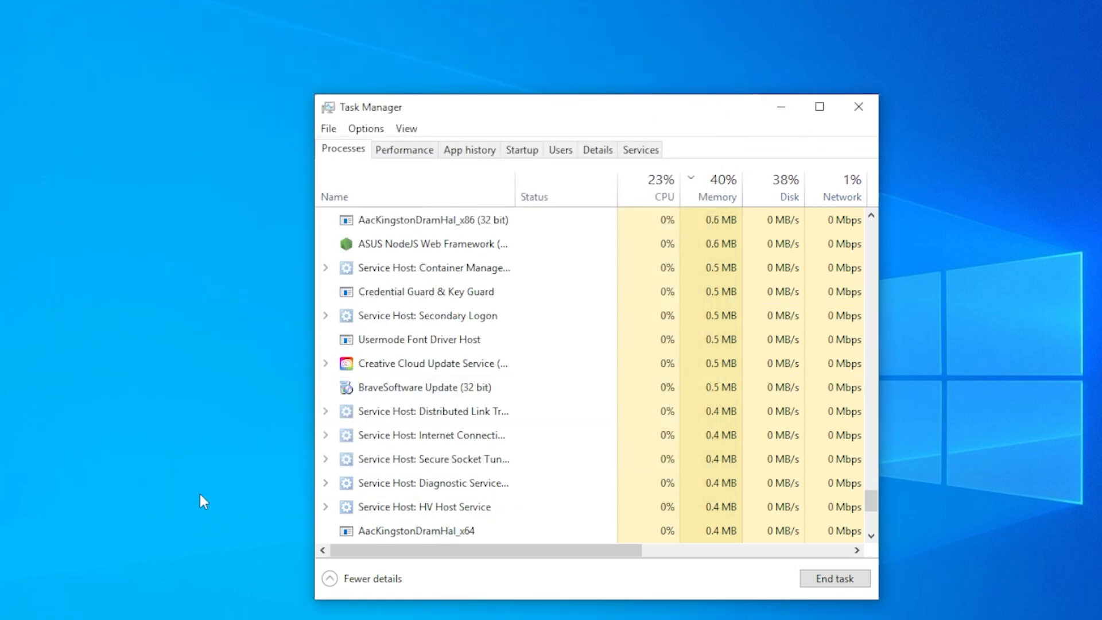
scroll(573, 457, "down", 2)
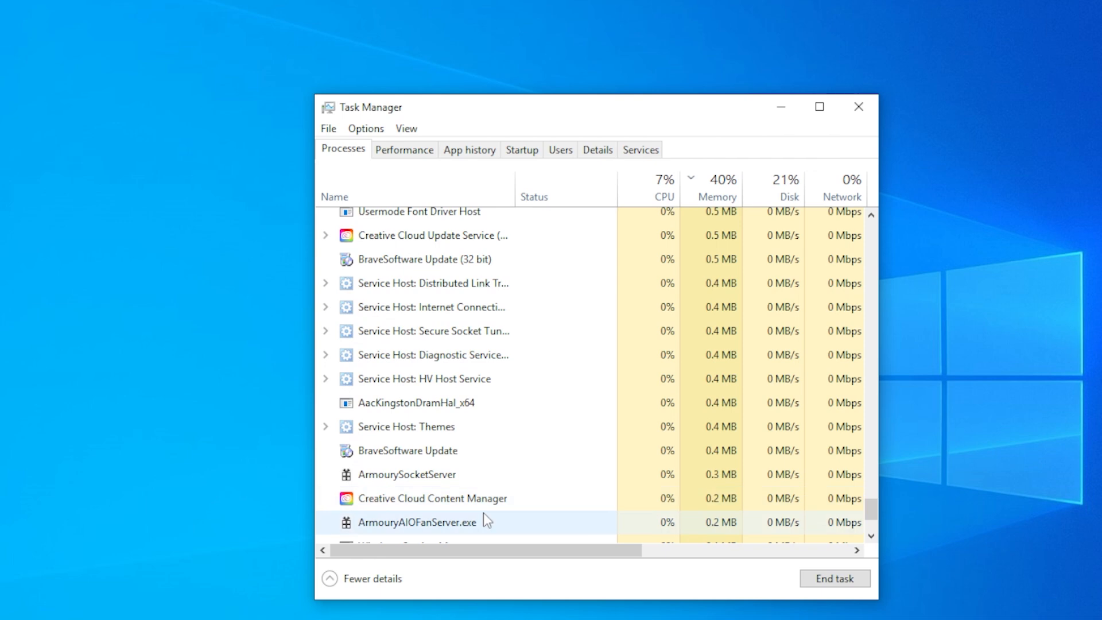
scroll(484, 517, "down", 2)
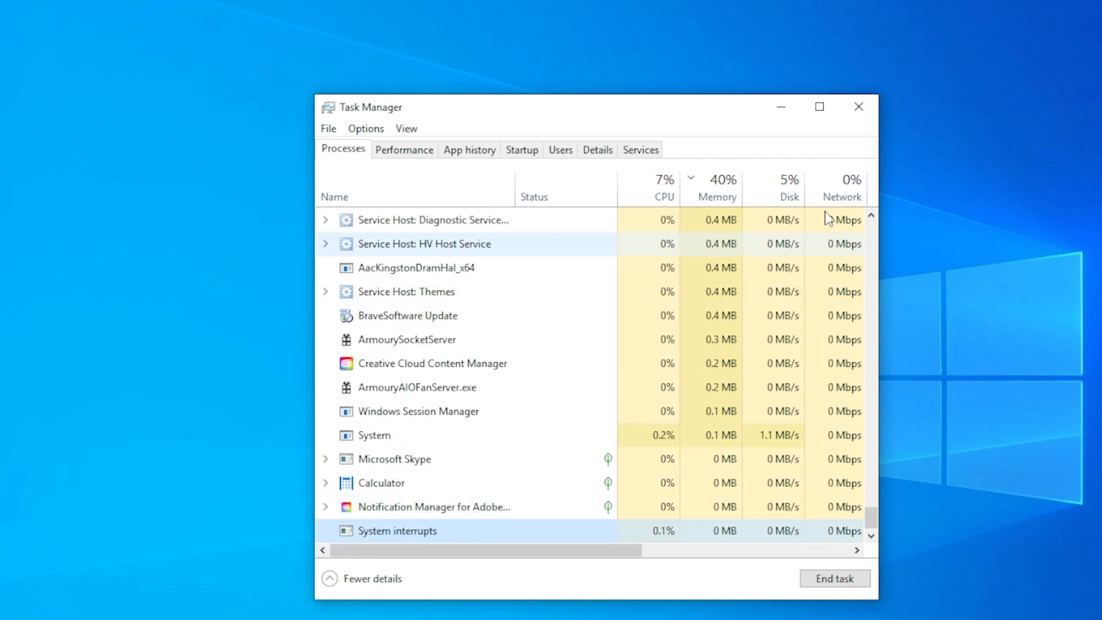
left_click(859, 107)
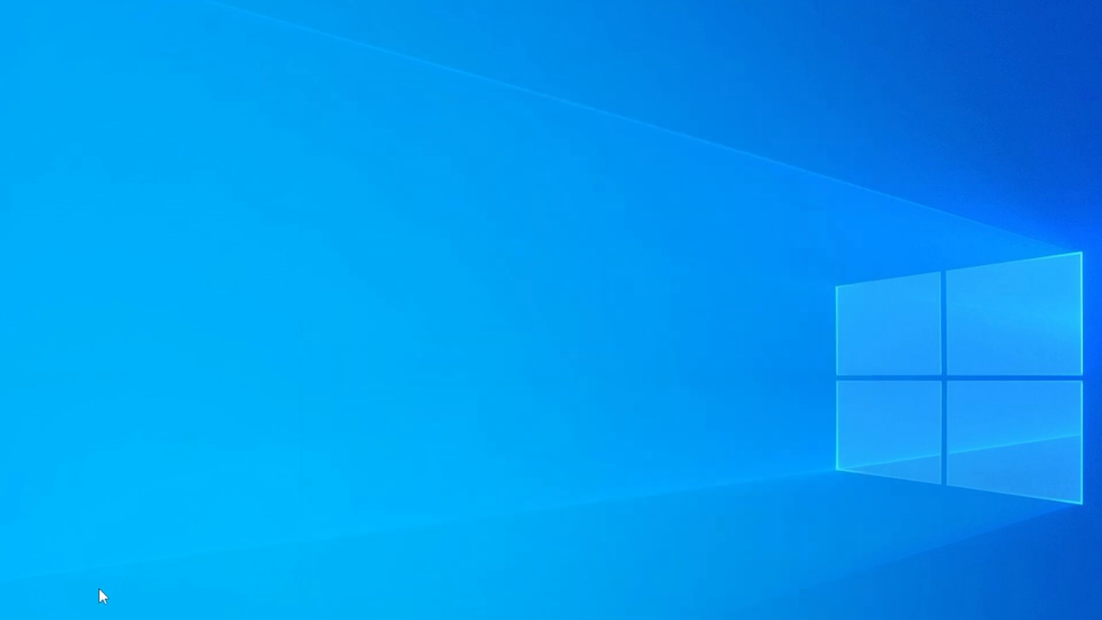
Open Device Manager and view the actions available for the GENERAL WEBCAM device under Sound, video and game controllers
key("super+x")
left_click(99, 384)
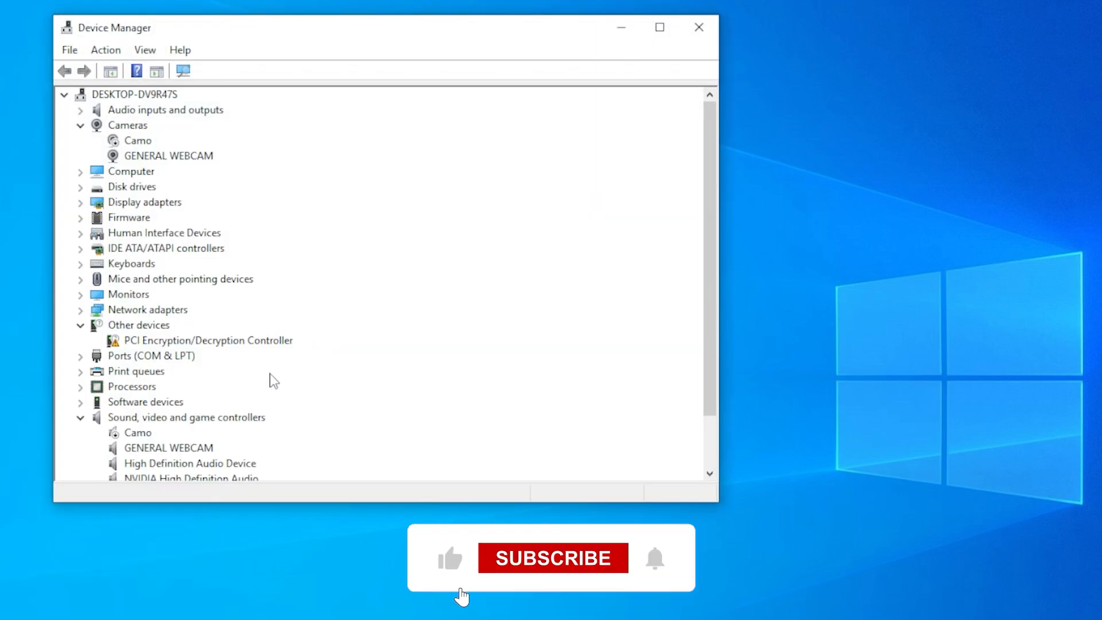
right_click(160, 451)
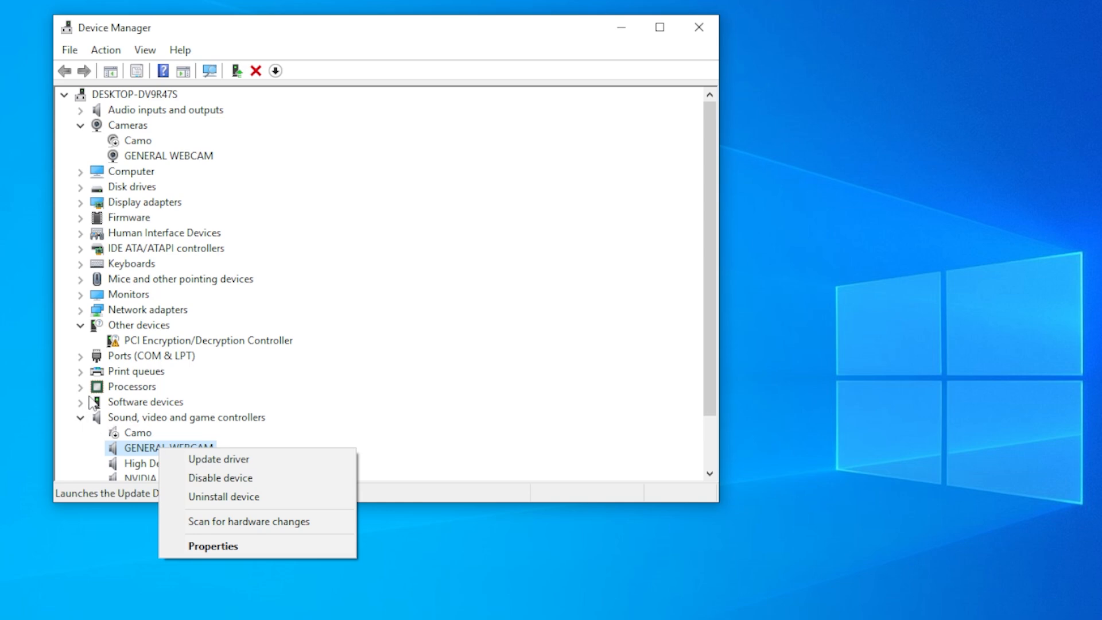
Expand Print queues and view the actions available for the Foxit Reader PDF Printer
left_click(81, 372)
right_click(139, 386)
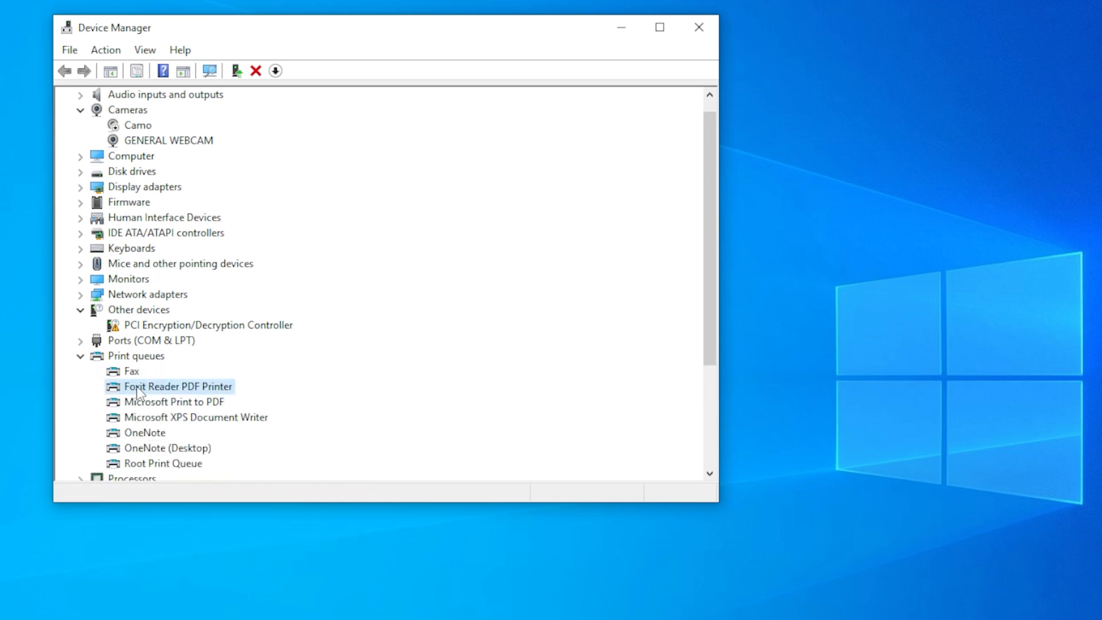
left_click(340, 342)
View the actions for the HID-compliant mouse under Mice and other pointing devices, and close Device Manager
scroll(138, 339, "up", 1)
left_click(81, 279)
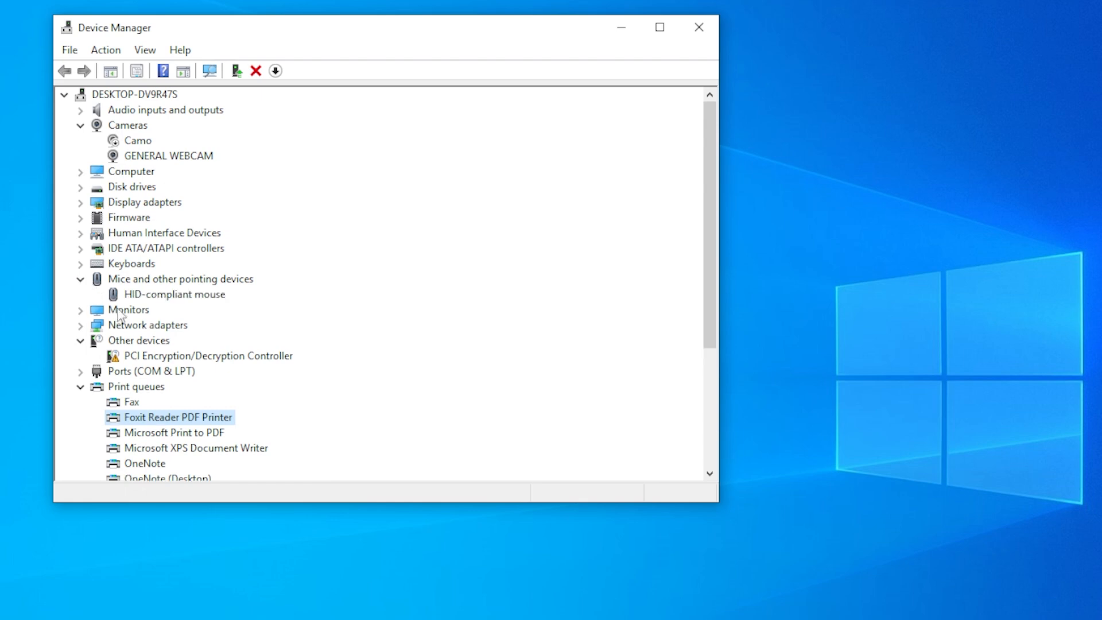
right_click(147, 295)
left_click(353, 259)
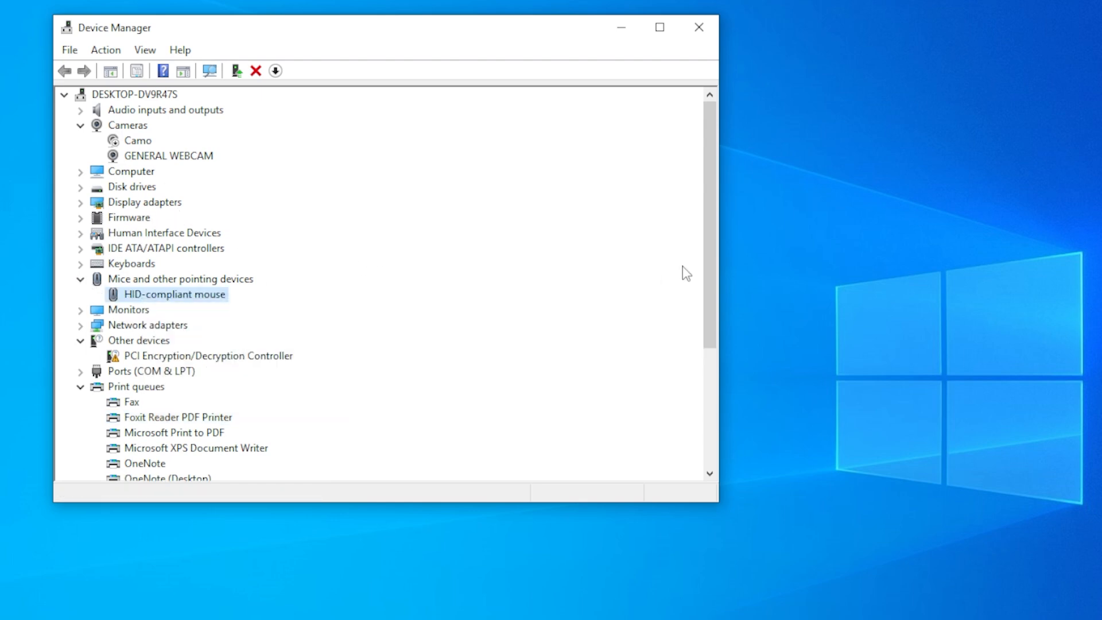
left_click(703, 35)
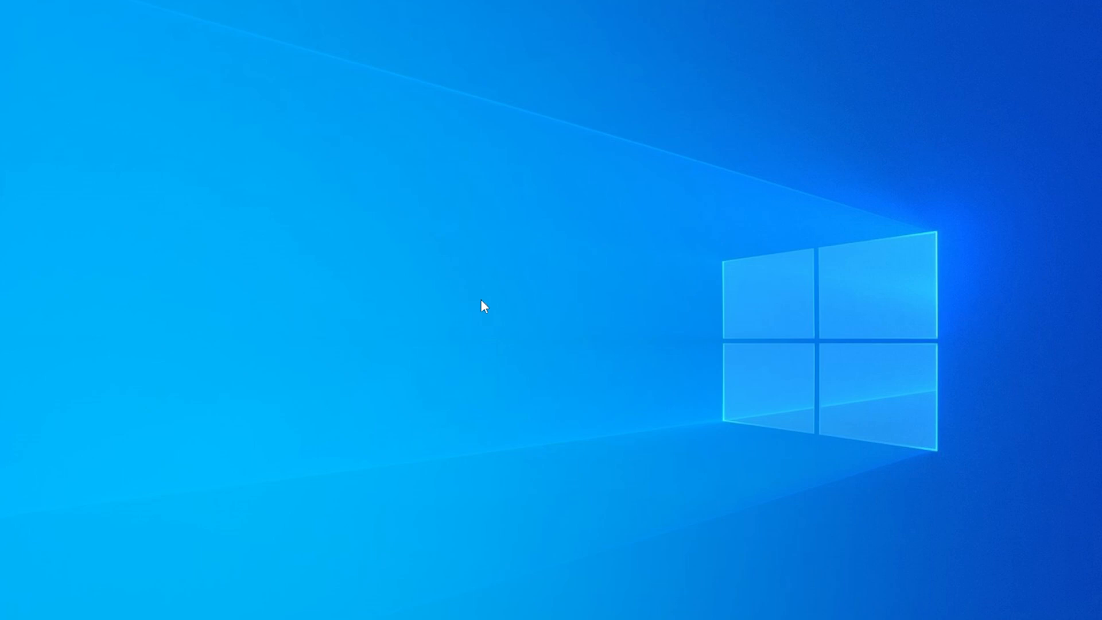
Open System Information by running msinfo32 and select the BIOS Version/Date entry in the system summary
key("super+r")
type("ms")
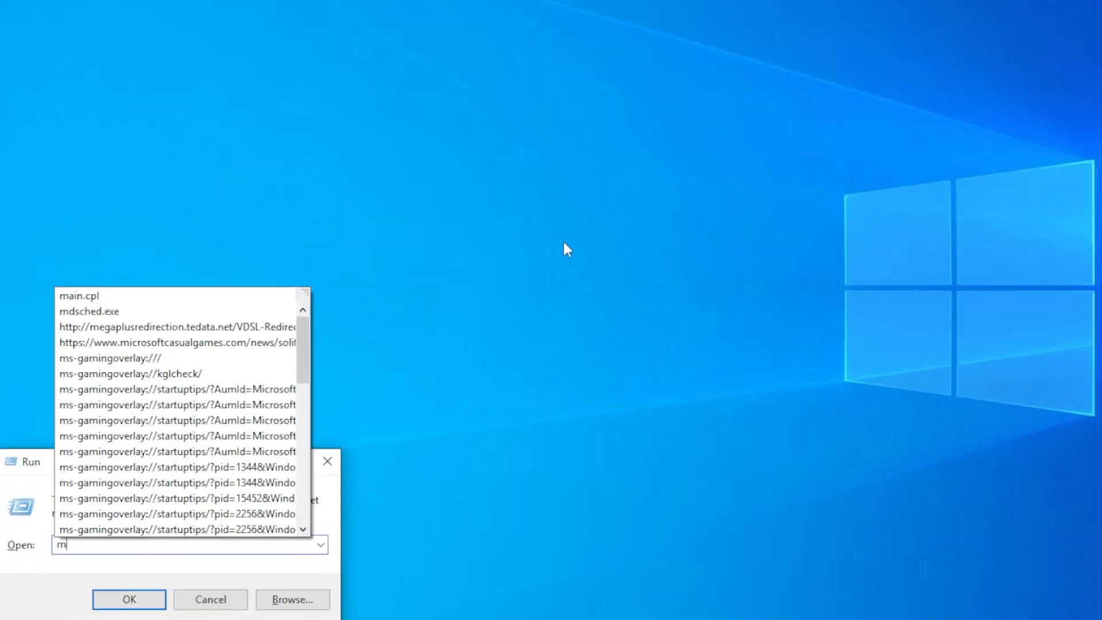
type("info32")
key("Return")
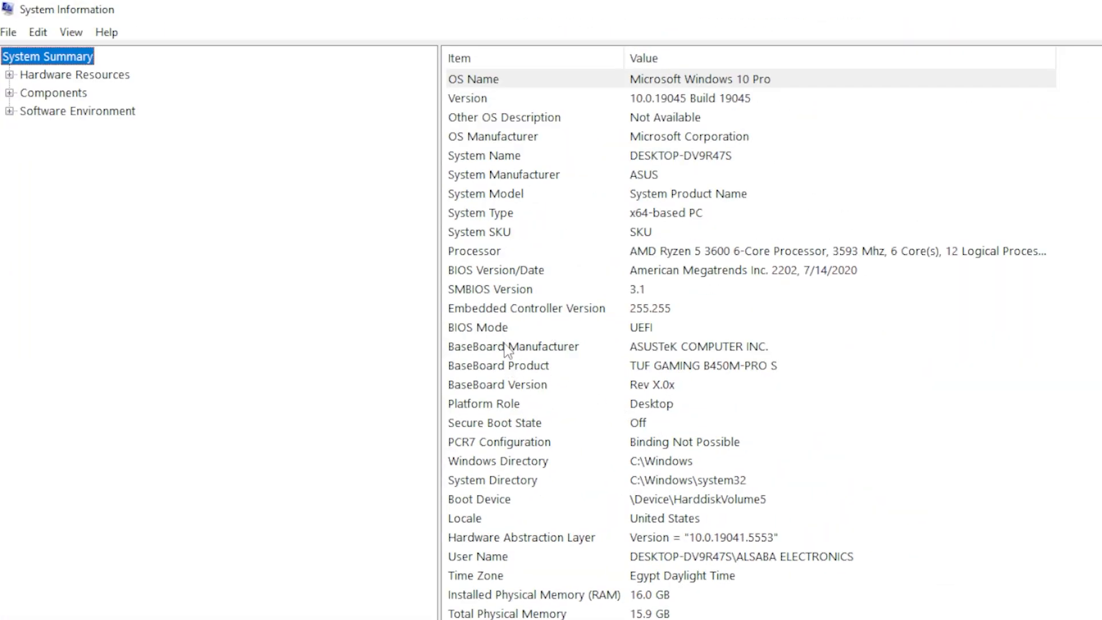
left_click(494, 275)
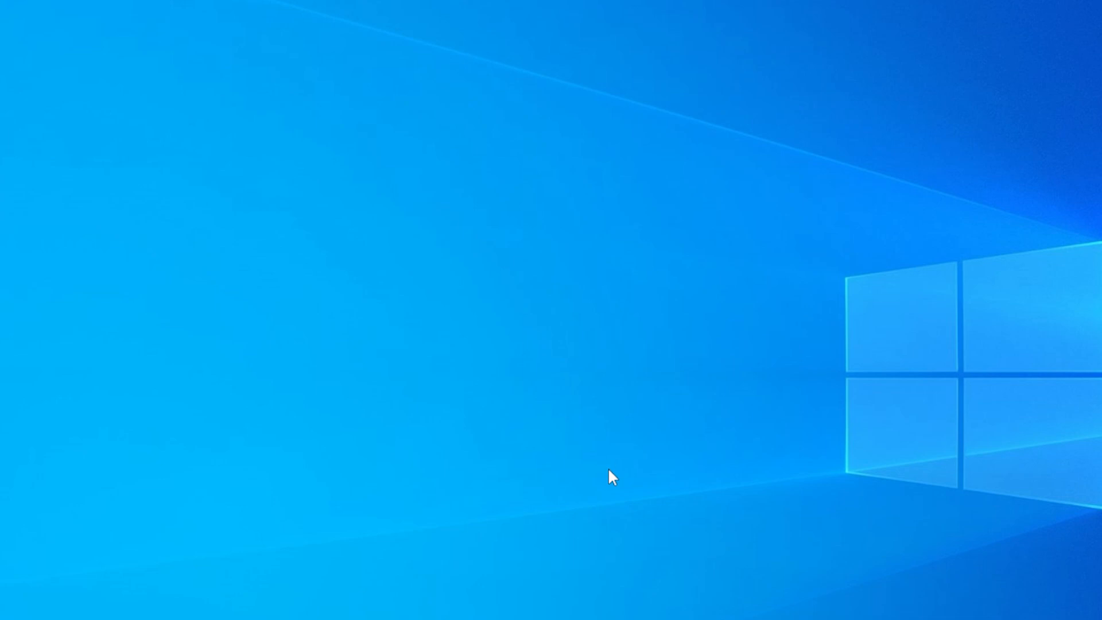
Open the power button settings in Power Options and unlock the currently unavailable shutdown settings
left_click(239, 270)
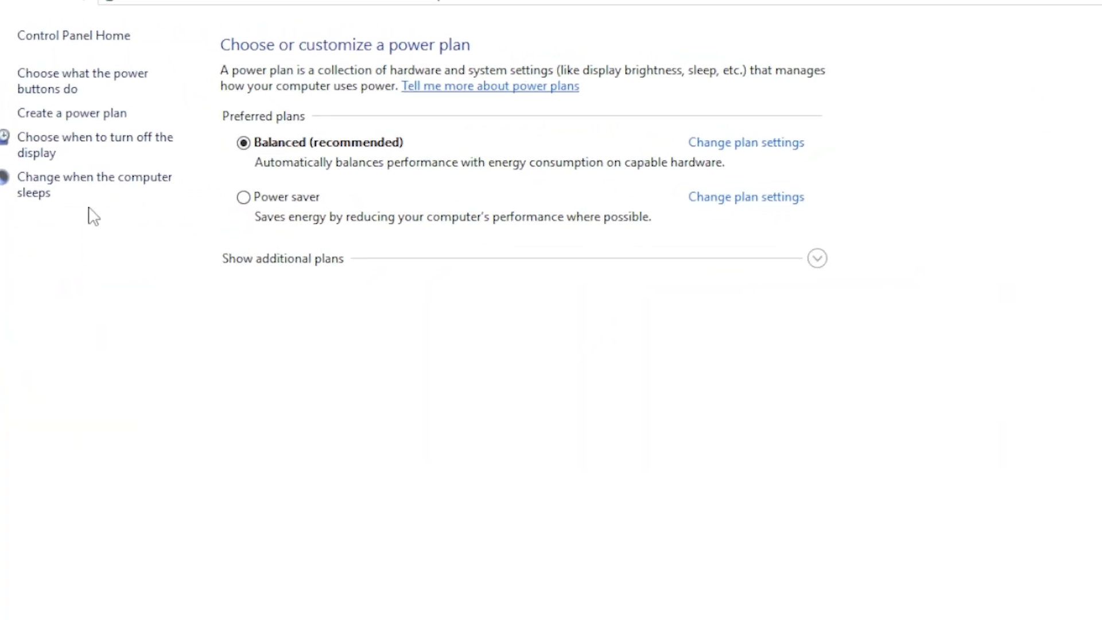
left_click(98, 90)
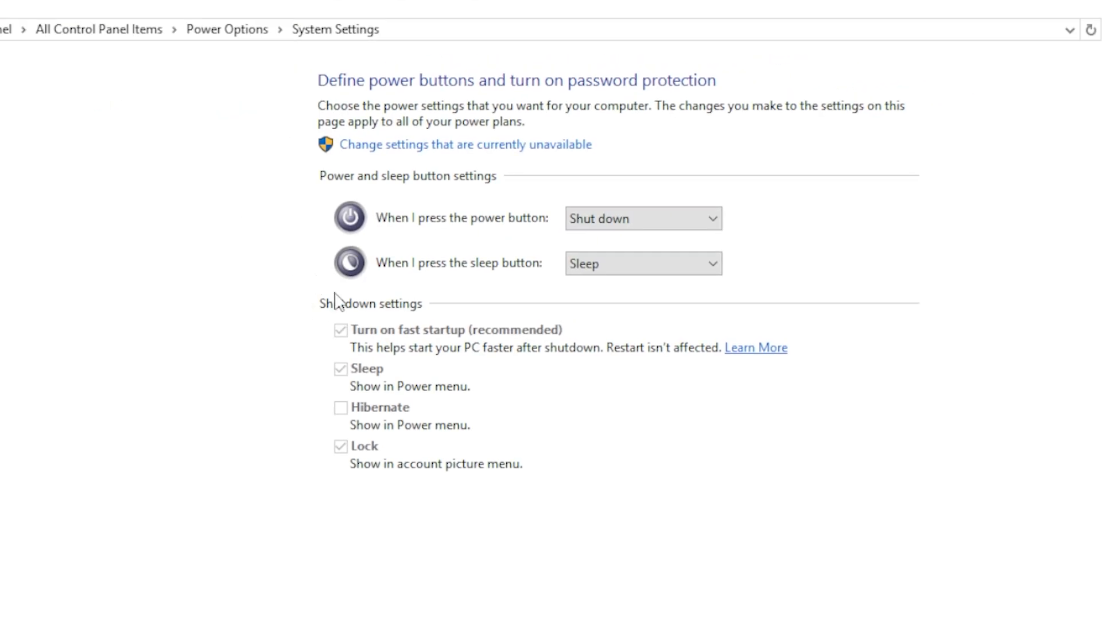
left_click(451, 147)
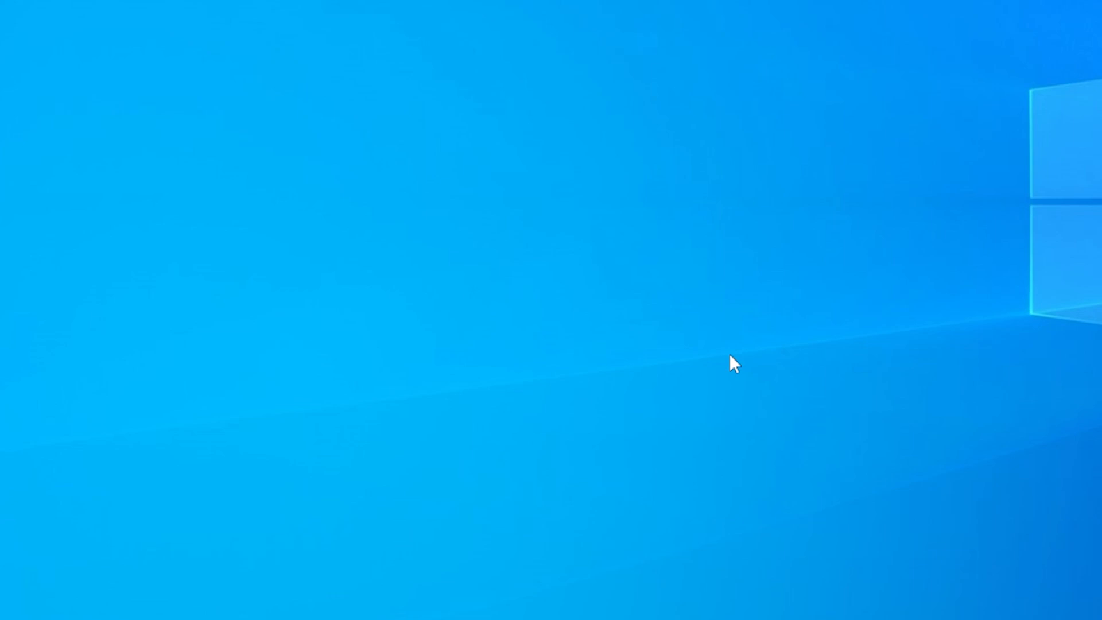
Run mdsched.exe to view the Windows Memory Diagnostic options, and close the dialog without starting a check
key("super+r")
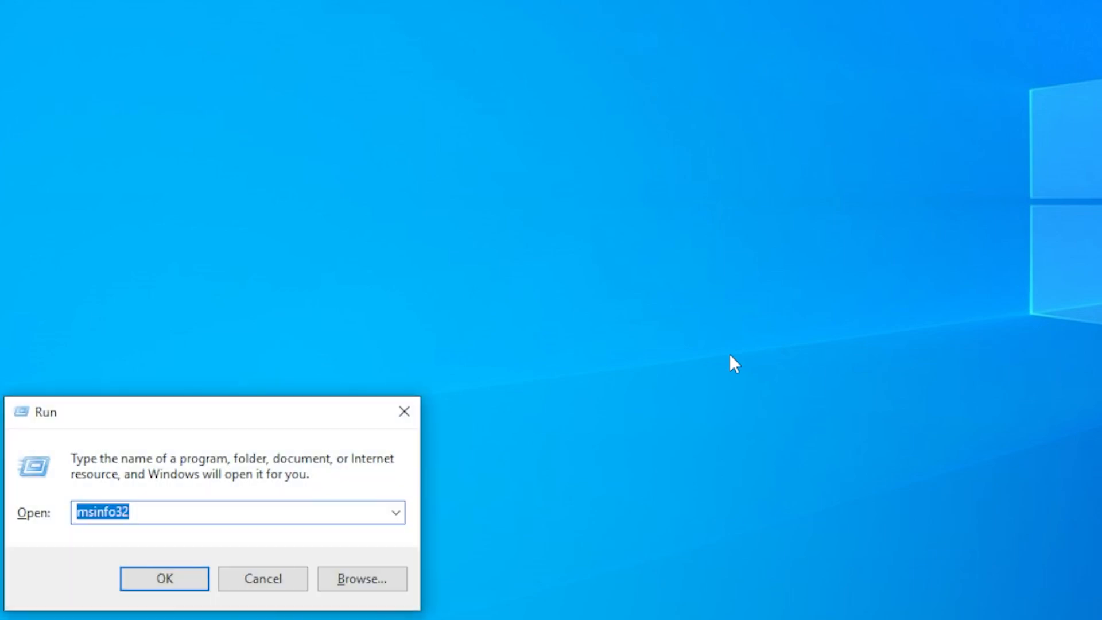
type("mdsched")
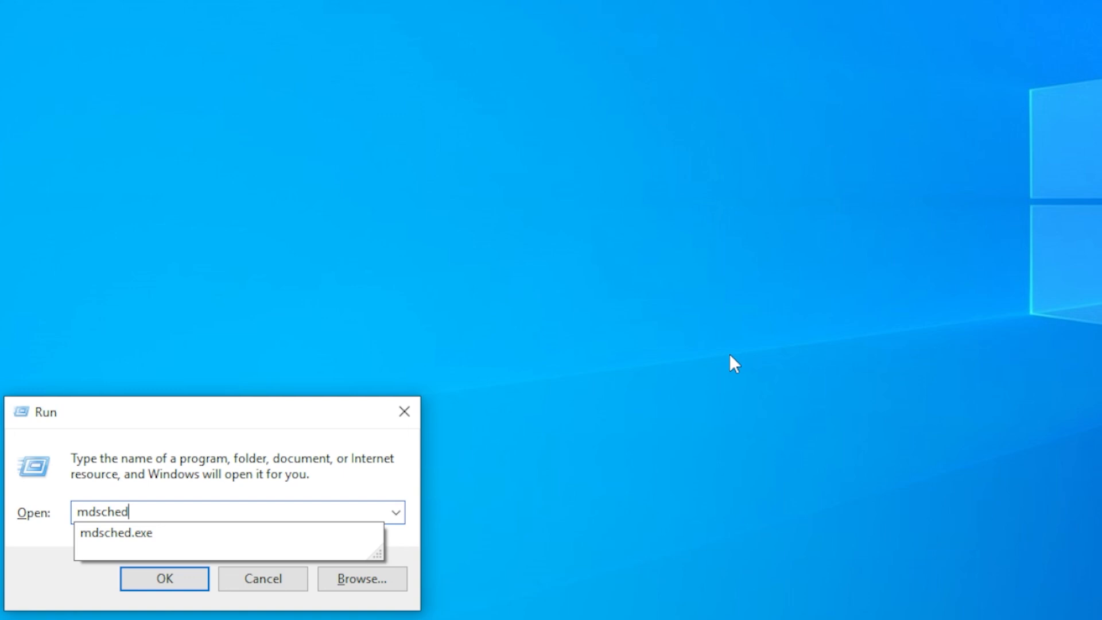
type(".exe")
key("Return")
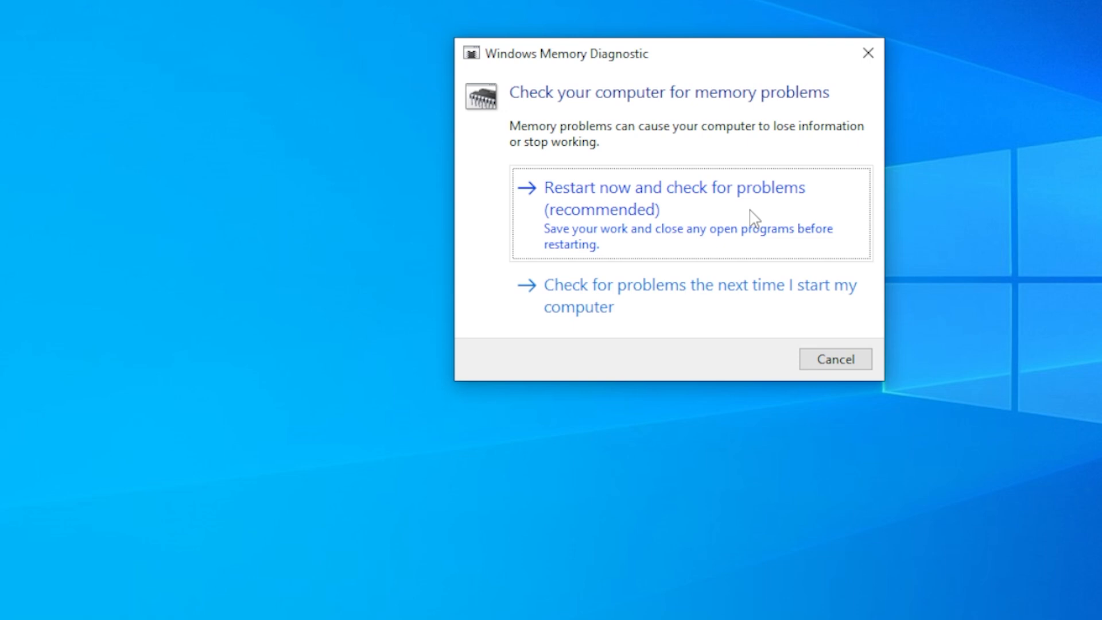
left_click(865, 53)
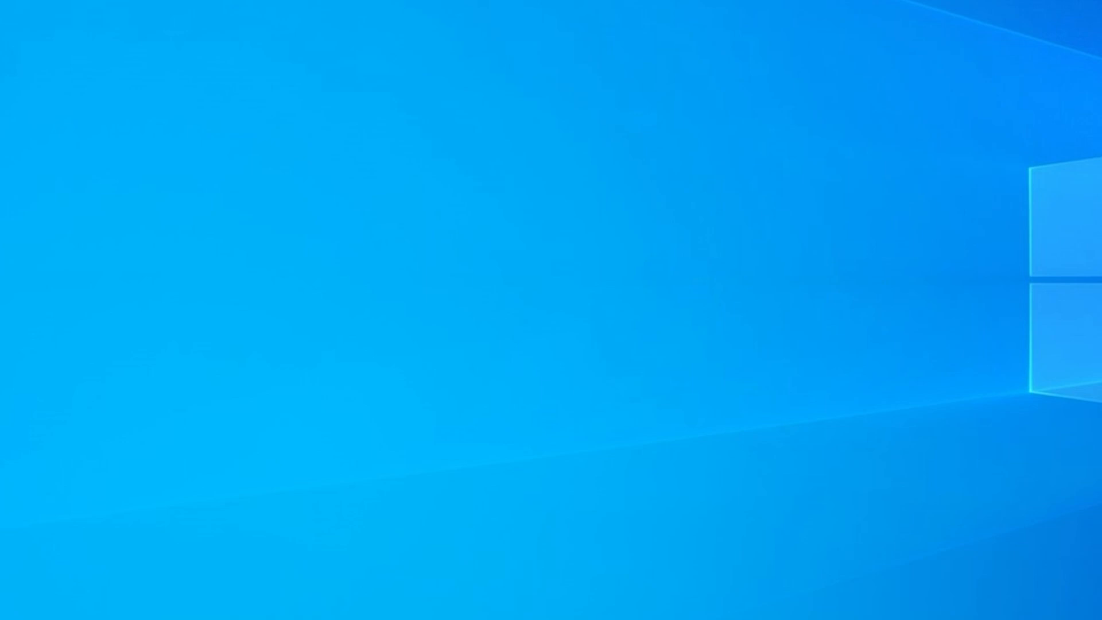
Open Windows Security, view the scan options under Virus & threat protection, and close the window
key("super")
type("se")
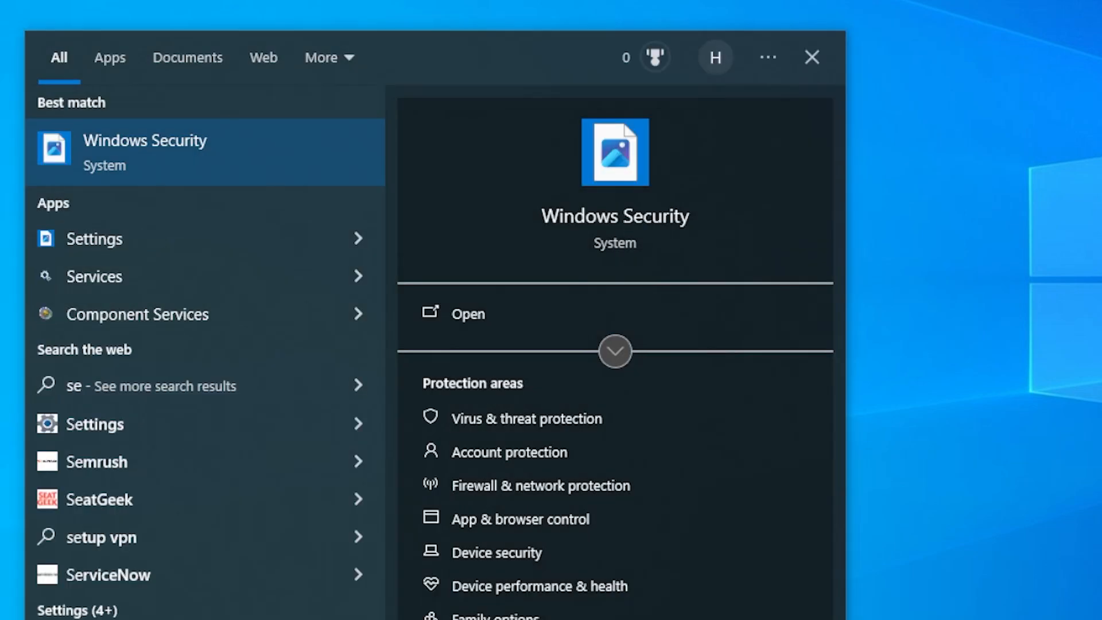
left_click(189, 165)
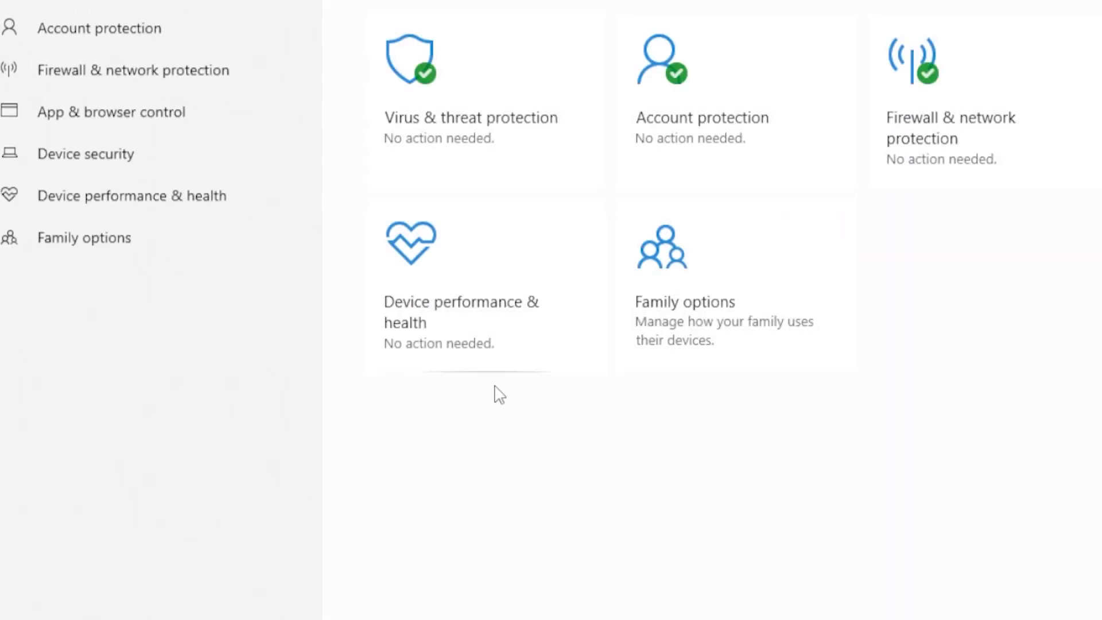
left_click(466, 129)
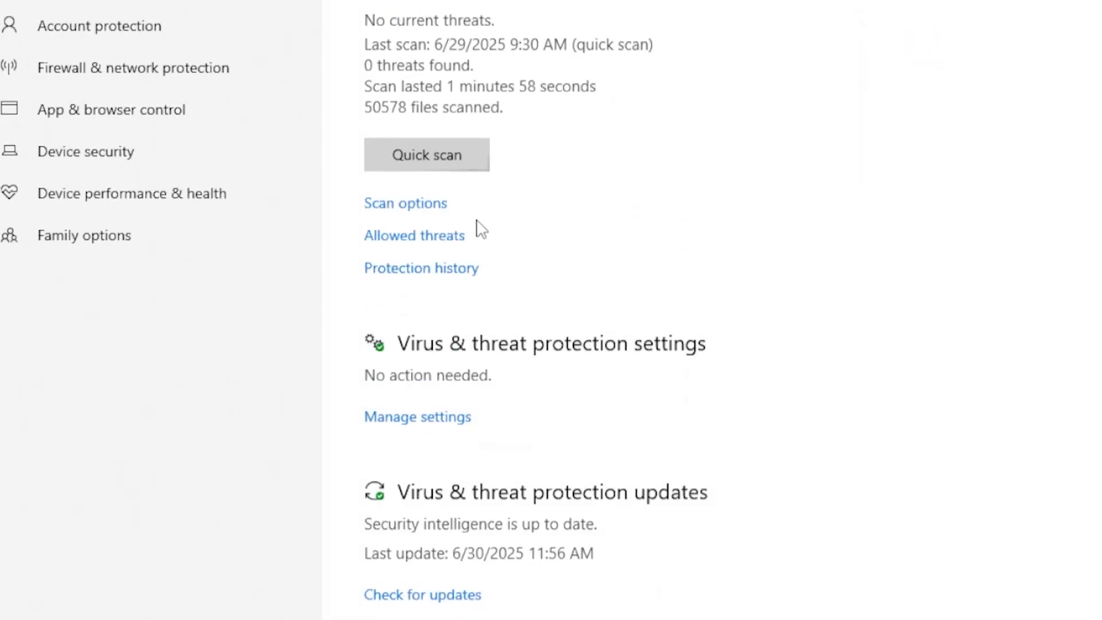
left_click(408, 202)
scroll(418, 235, "down", 1)
left_click(423, 275)
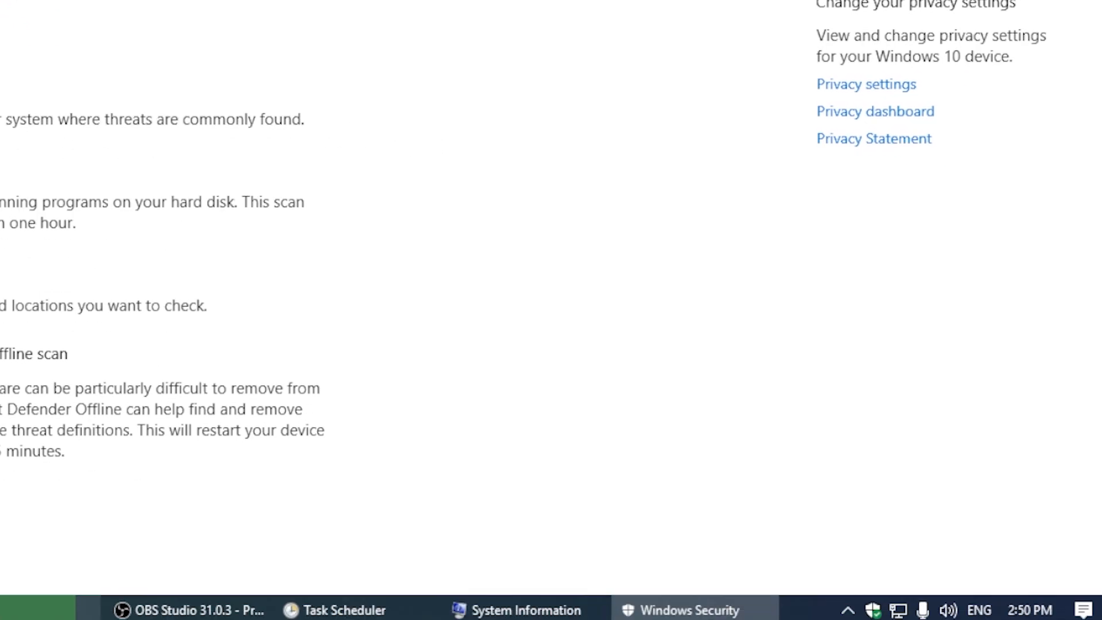
key("alt+F4")
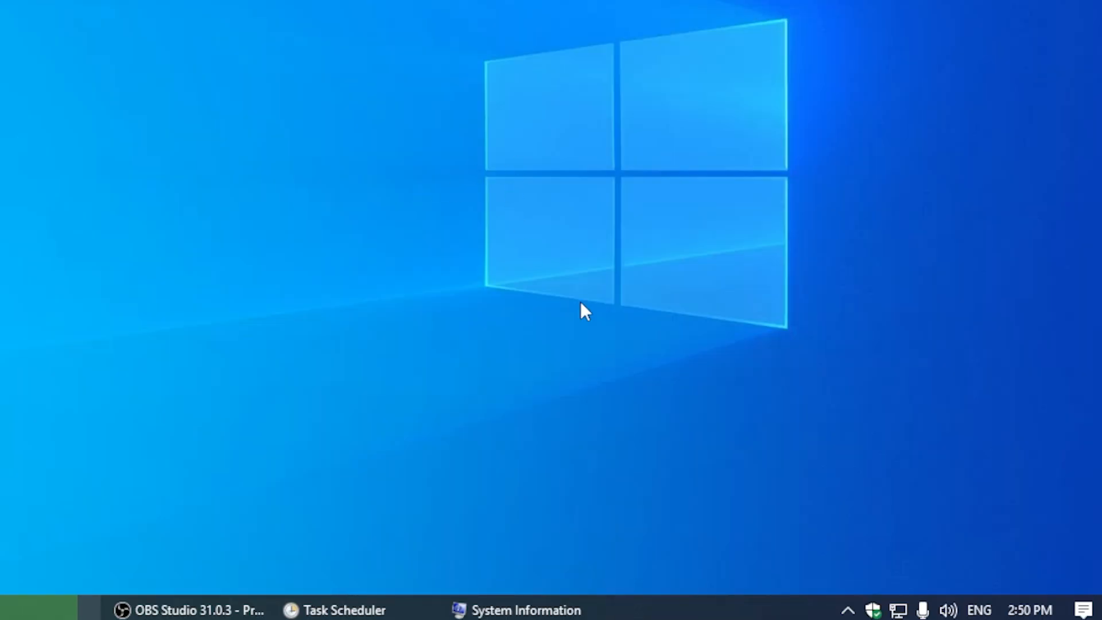
Open the Windows Sound dialog and show the list of playback devices
right_click(948, 609)
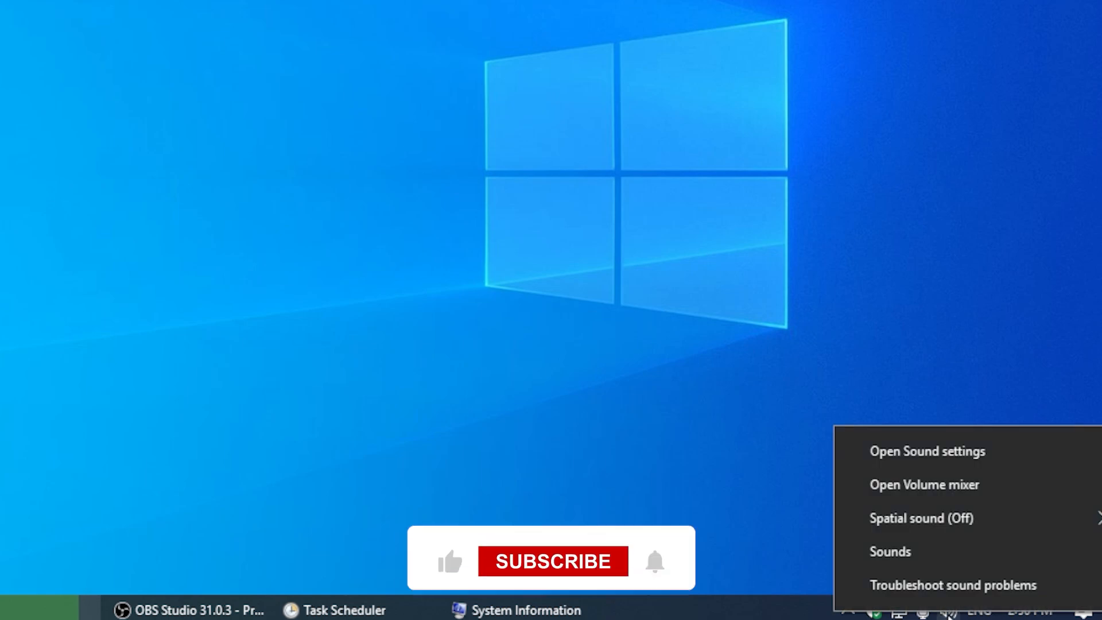
left_click(945, 552)
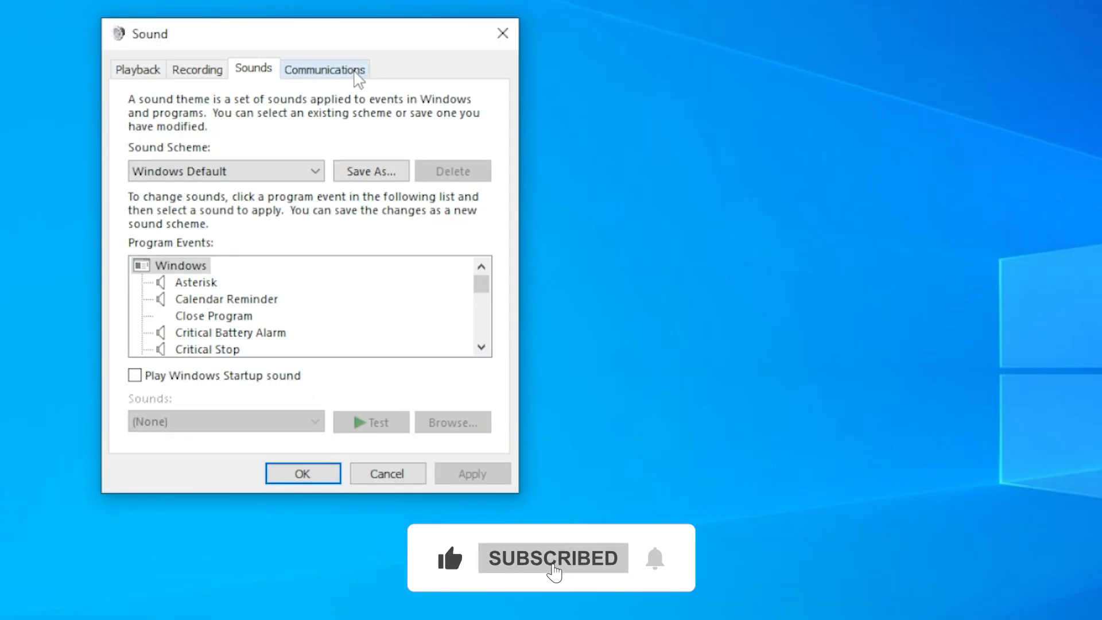
left_click(144, 71)
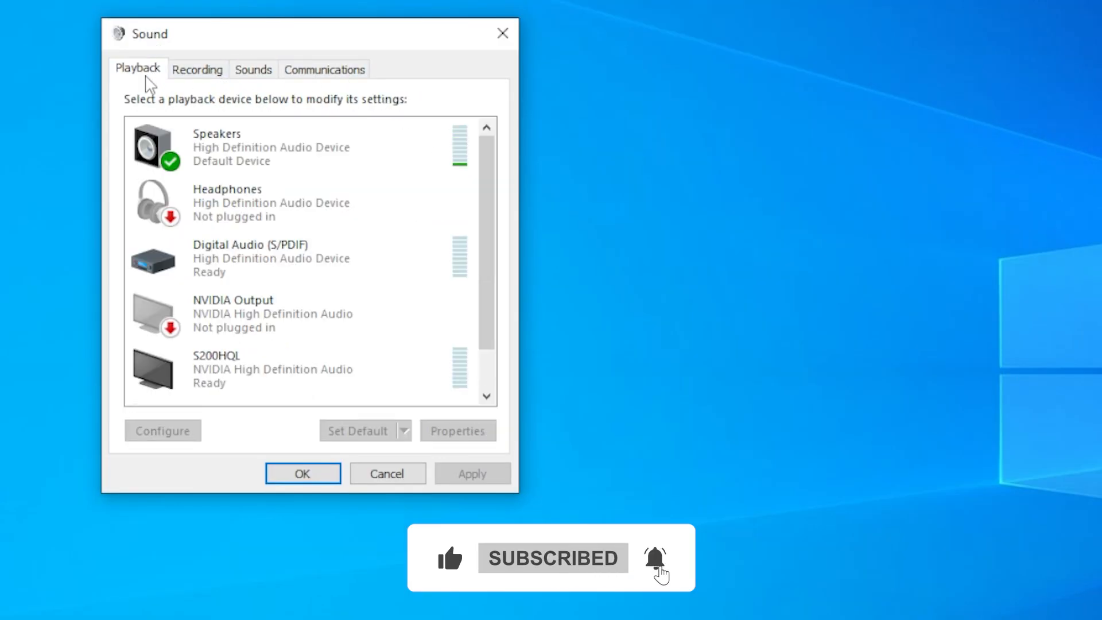
Check the Disable all enhancements setting in the Speakers properties, and close the properties and the Sound dialog
left_click(273, 166)
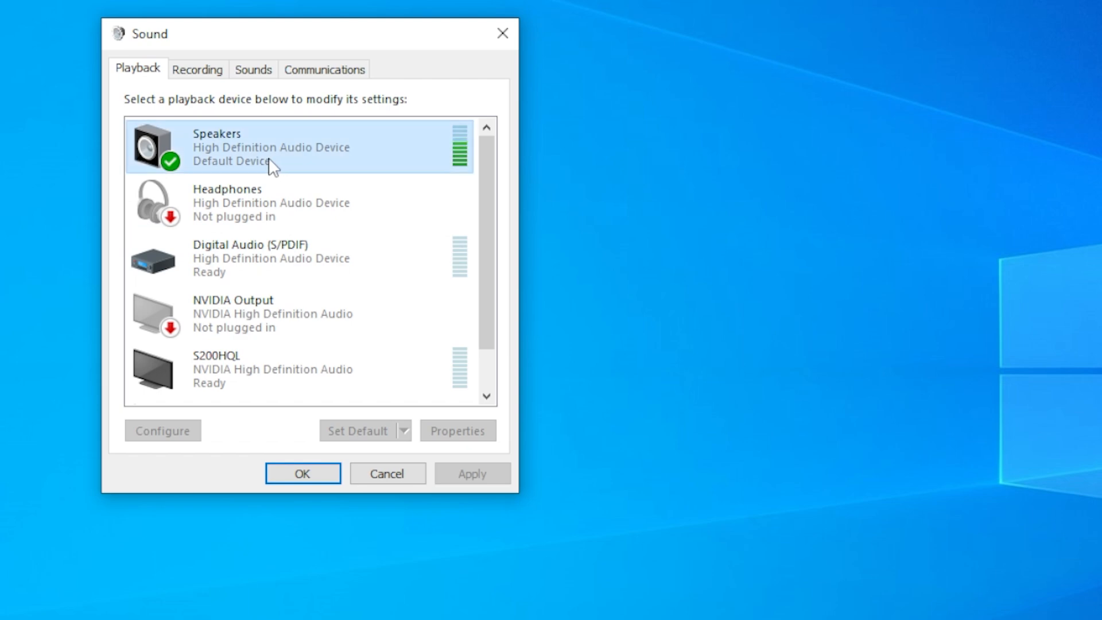
right_click(270, 164)
left_click(374, 325)
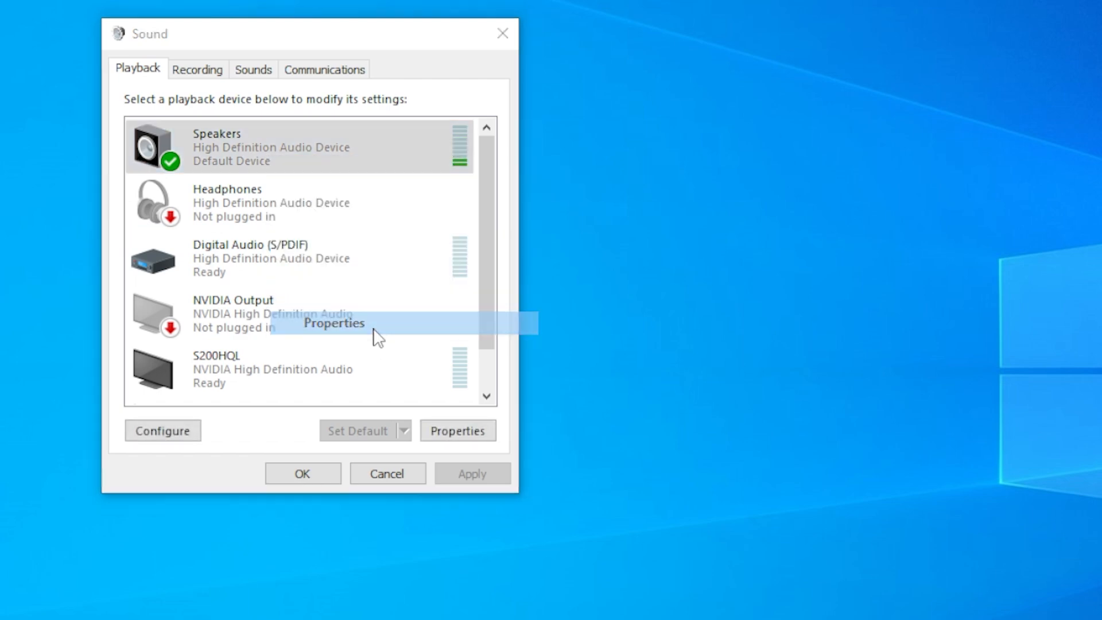
left_click(289, 151)
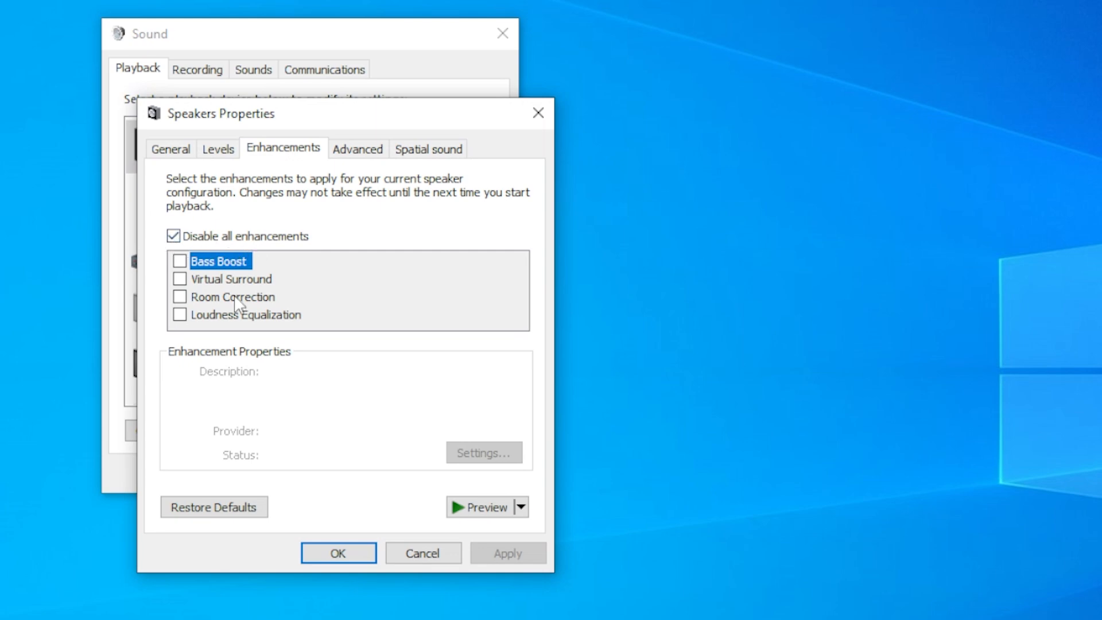
left_click(314, 557)
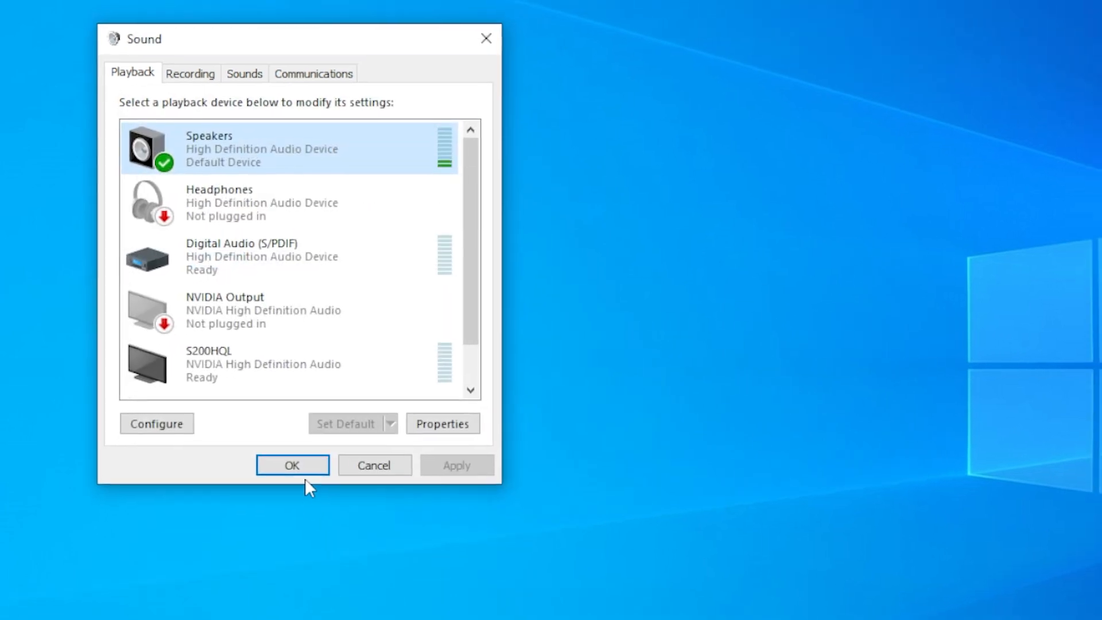
left_click(373, 475)
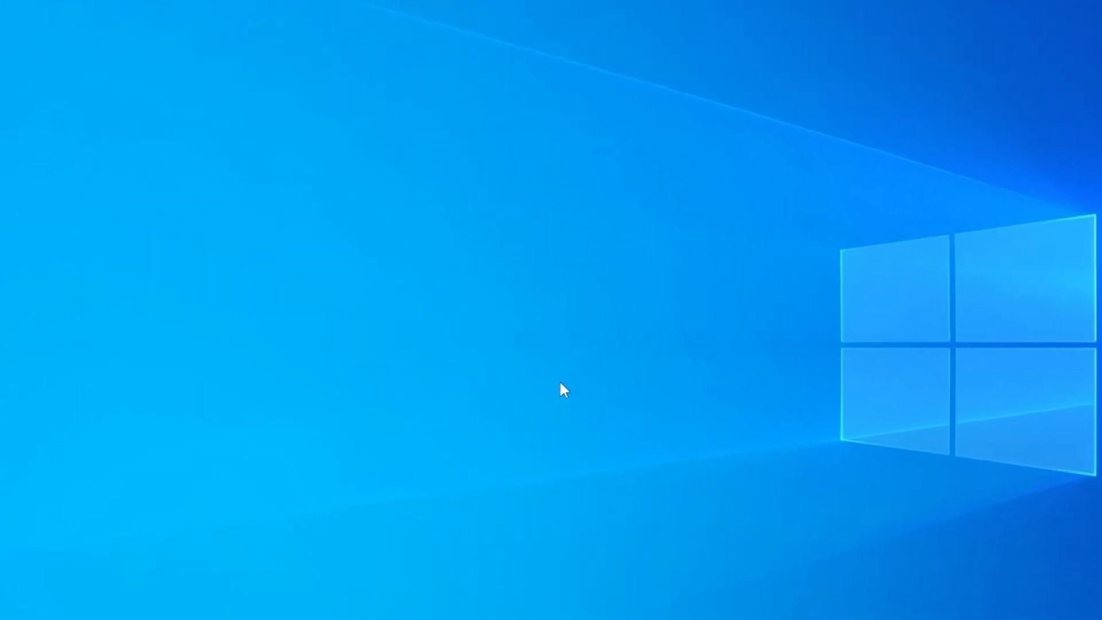